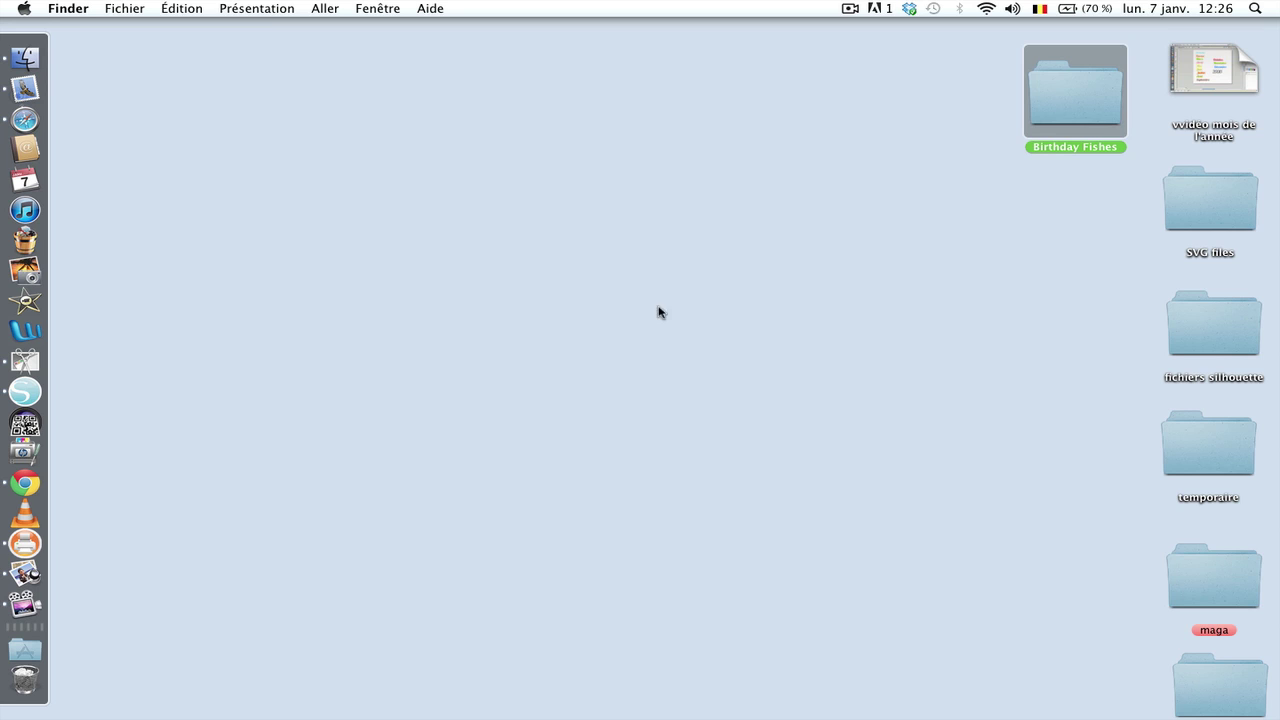
# Step: Switch to Silhouette Studio and create a new blank document
pyautogui.click(40, 400)
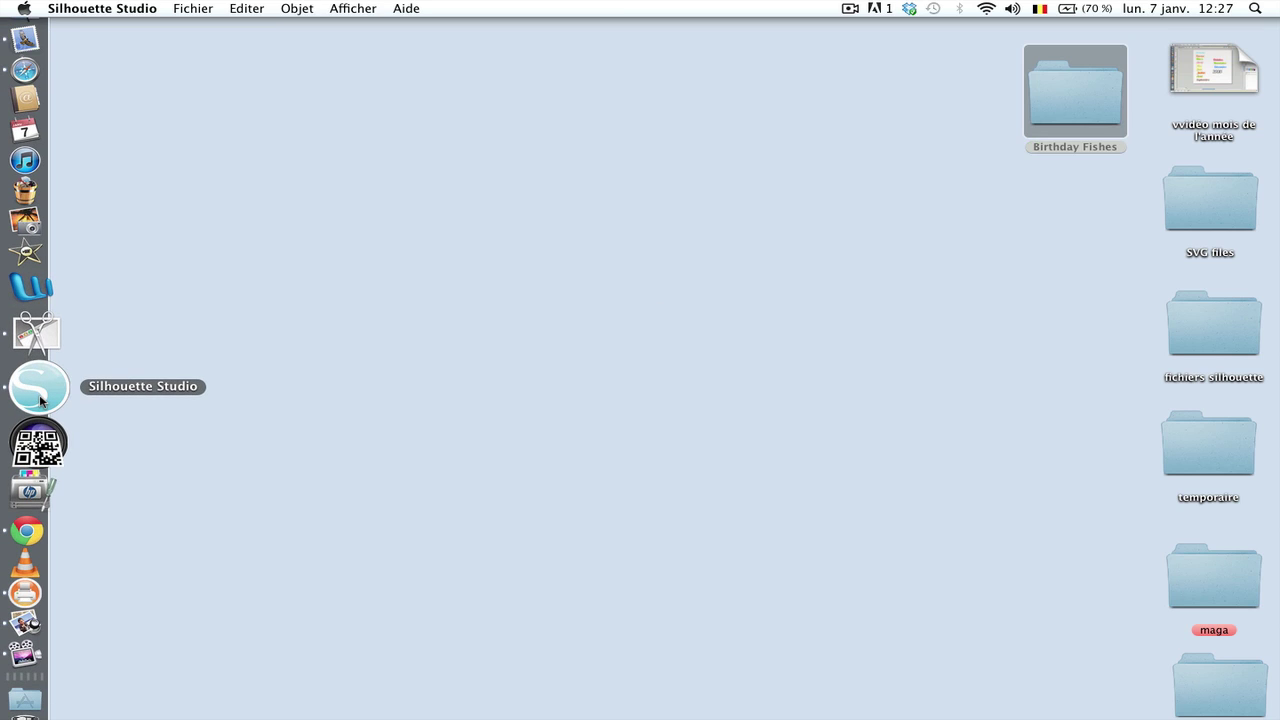
pyautogui.click(199, 8)
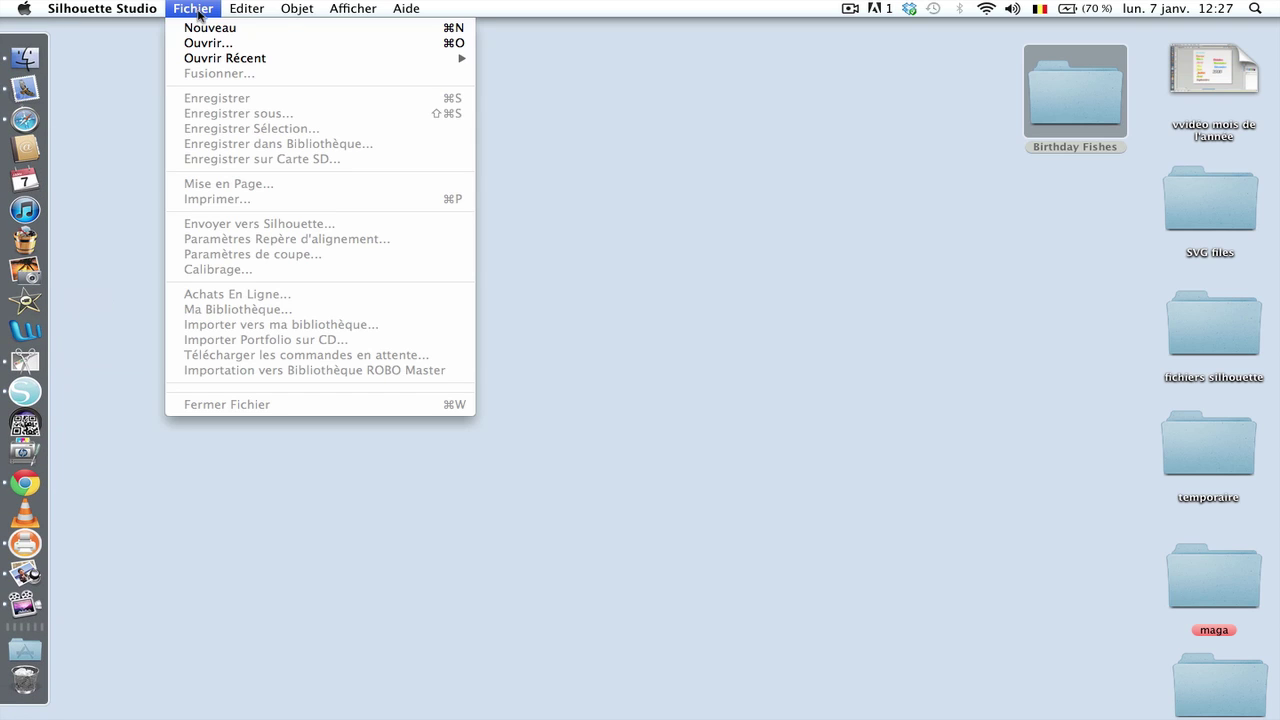
pyautogui.click(199, 29)
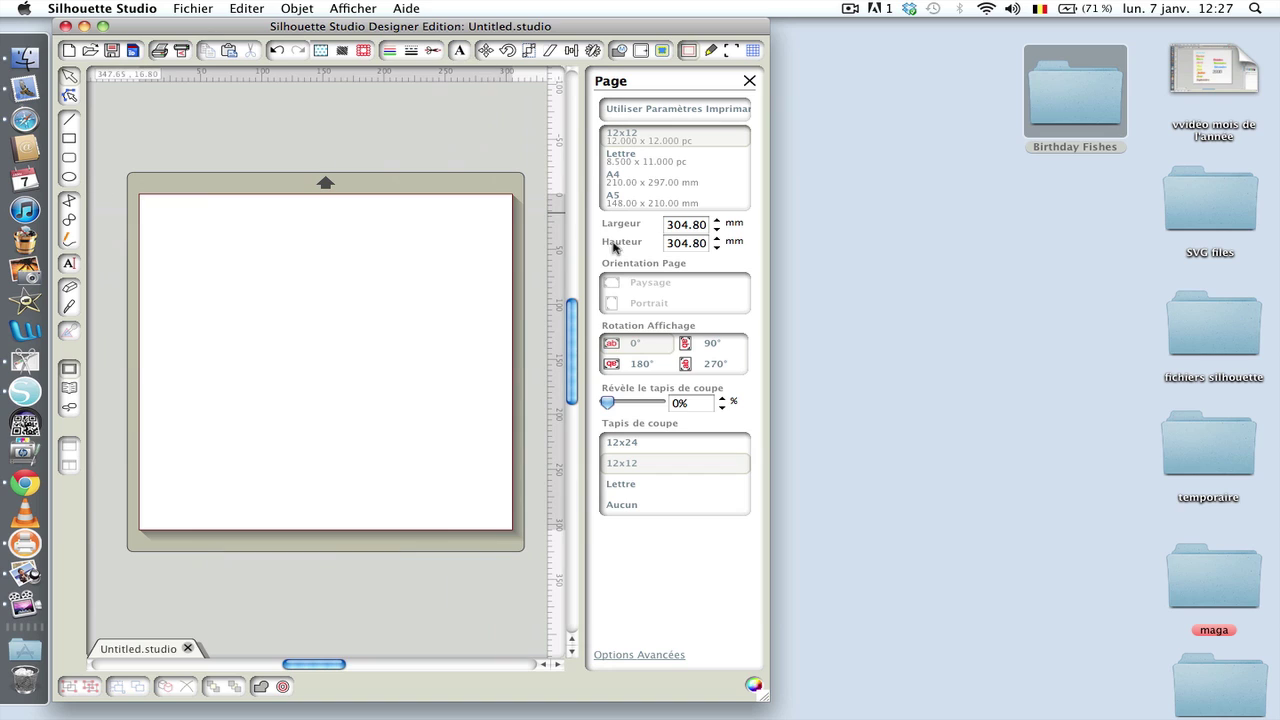
# Step: Place bir_08.png from the Birthday Fishes desktop folder onto the page, close the folder and widen the document window
pyautogui.click(1088, 102)
pyautogui.doubleClick(1088, 102)
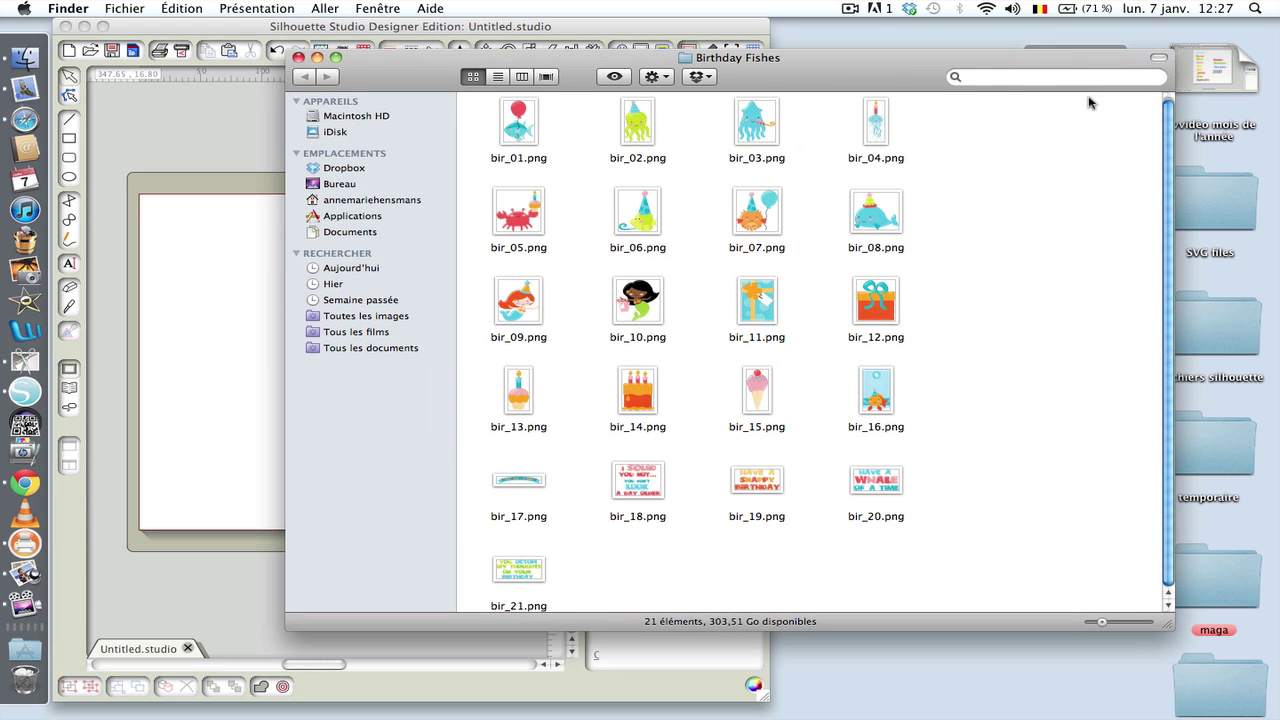
pyautogui.moveTo(572, 62); pyautogui.dragTo(882, 52)
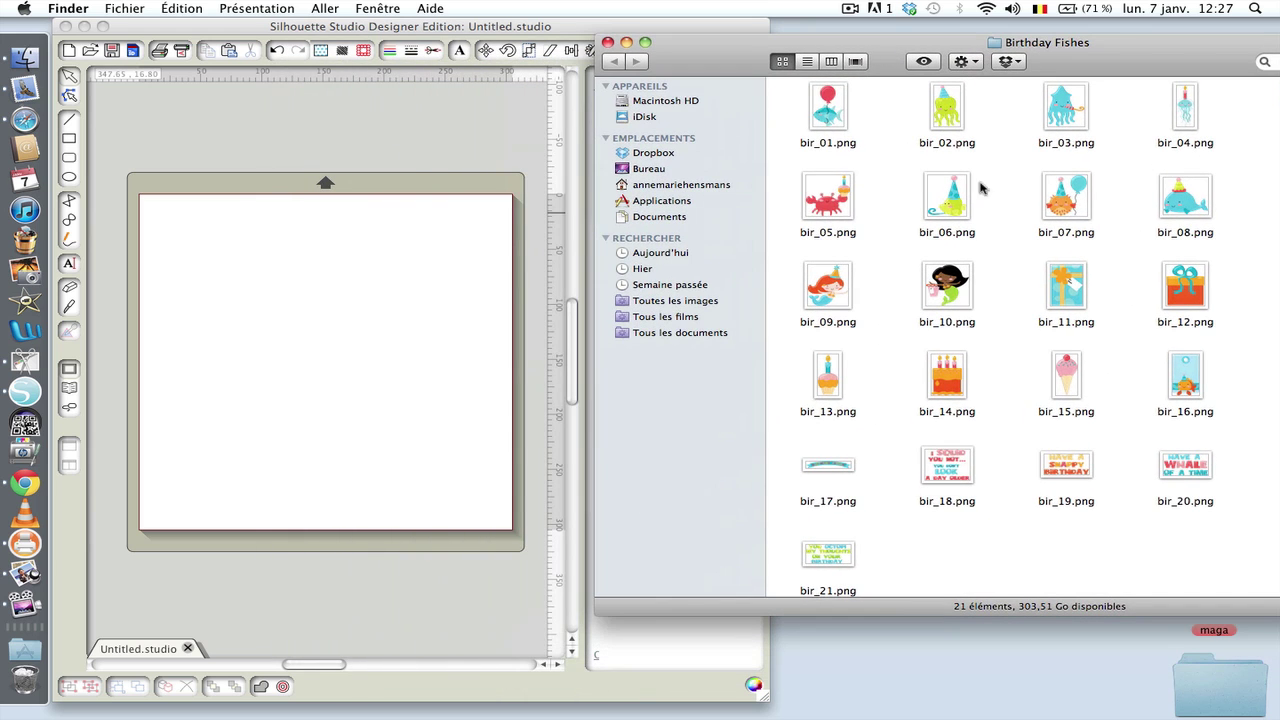
pyautogui.rightClick(1181, 209)
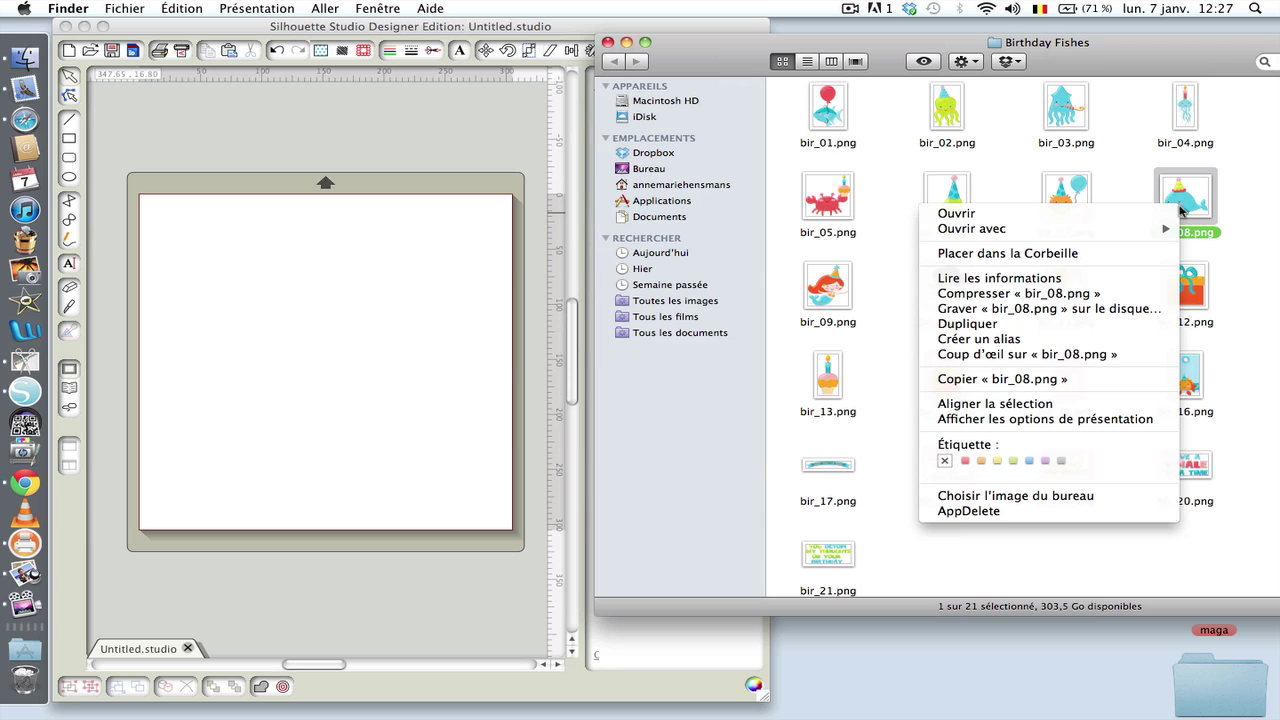
pyautogui.click(1183, 199)
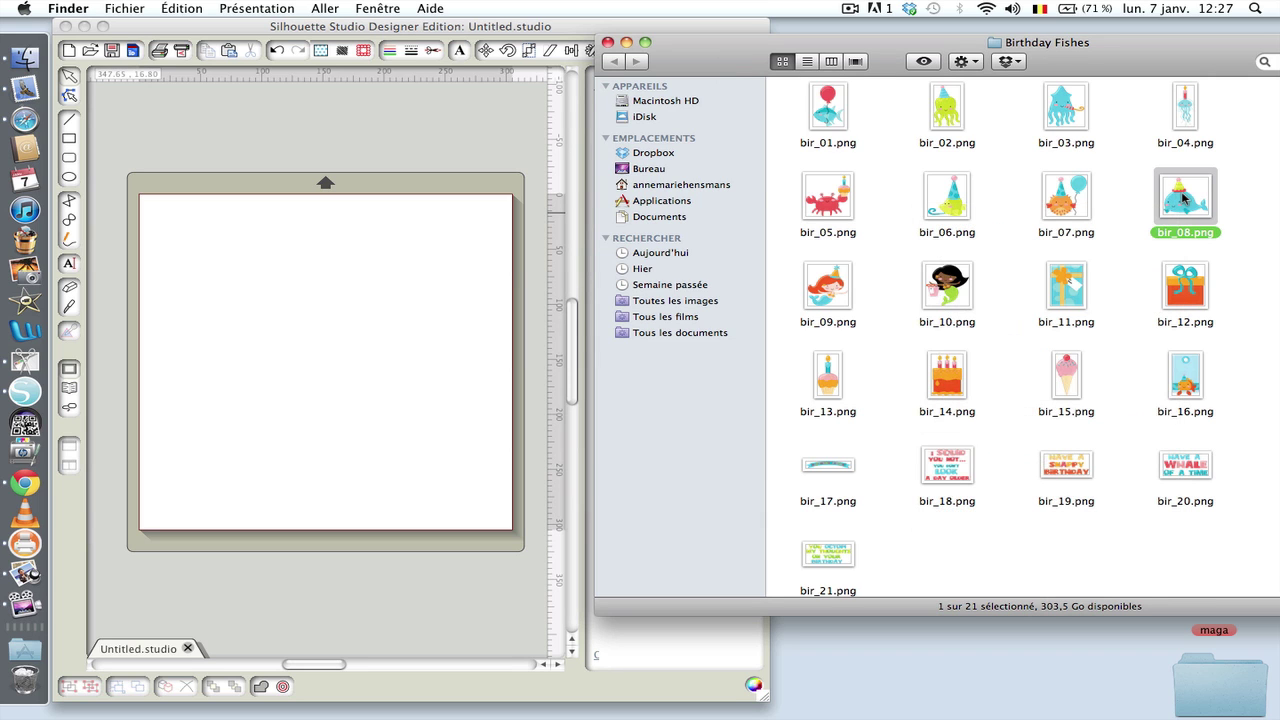
pyautogui.moveTo(1183, 199); pyautogui.dragTo(351, 302)
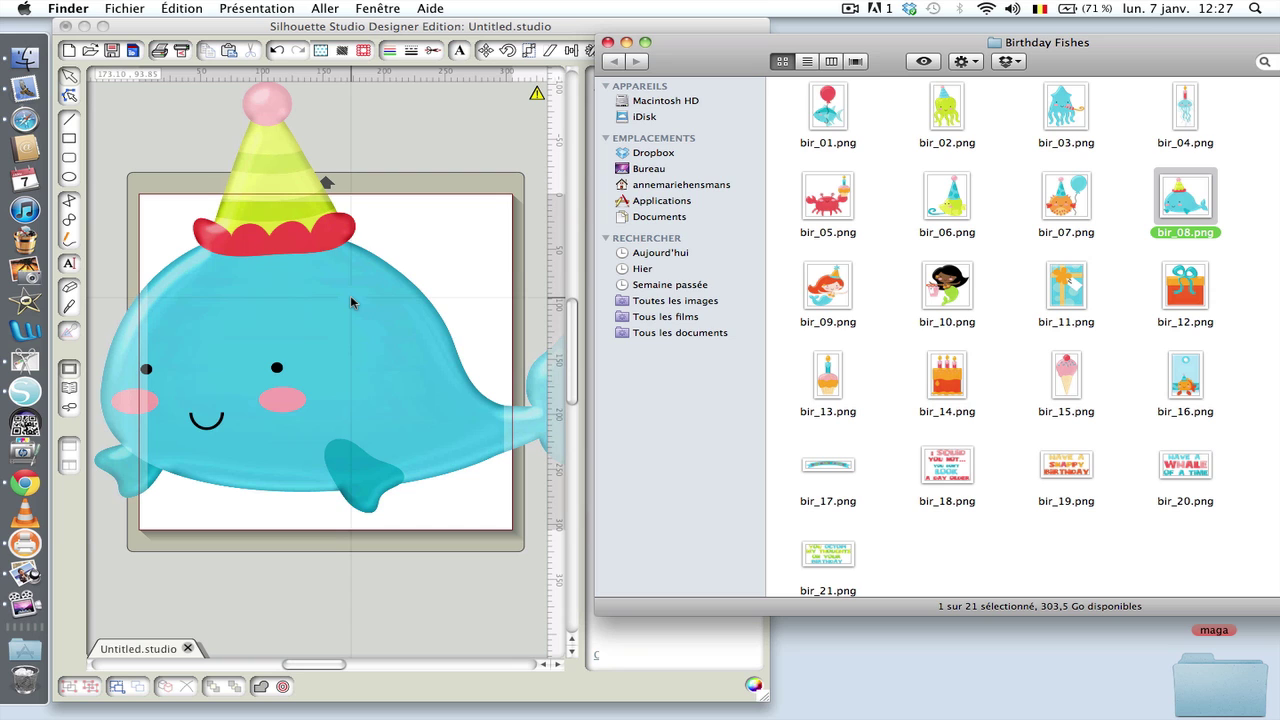
pyautogui.click(607, 42)
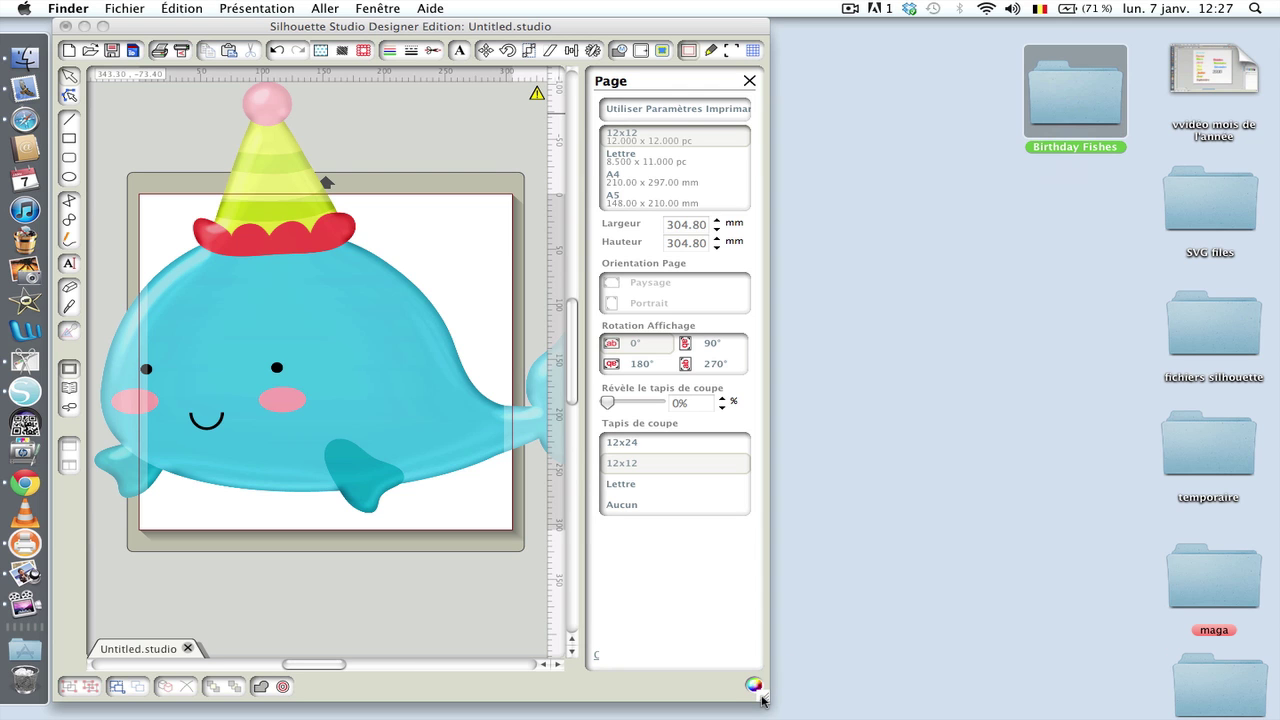
pyautogui.moveTo(761, 699); pyautogui.dragTo(1155, 683)
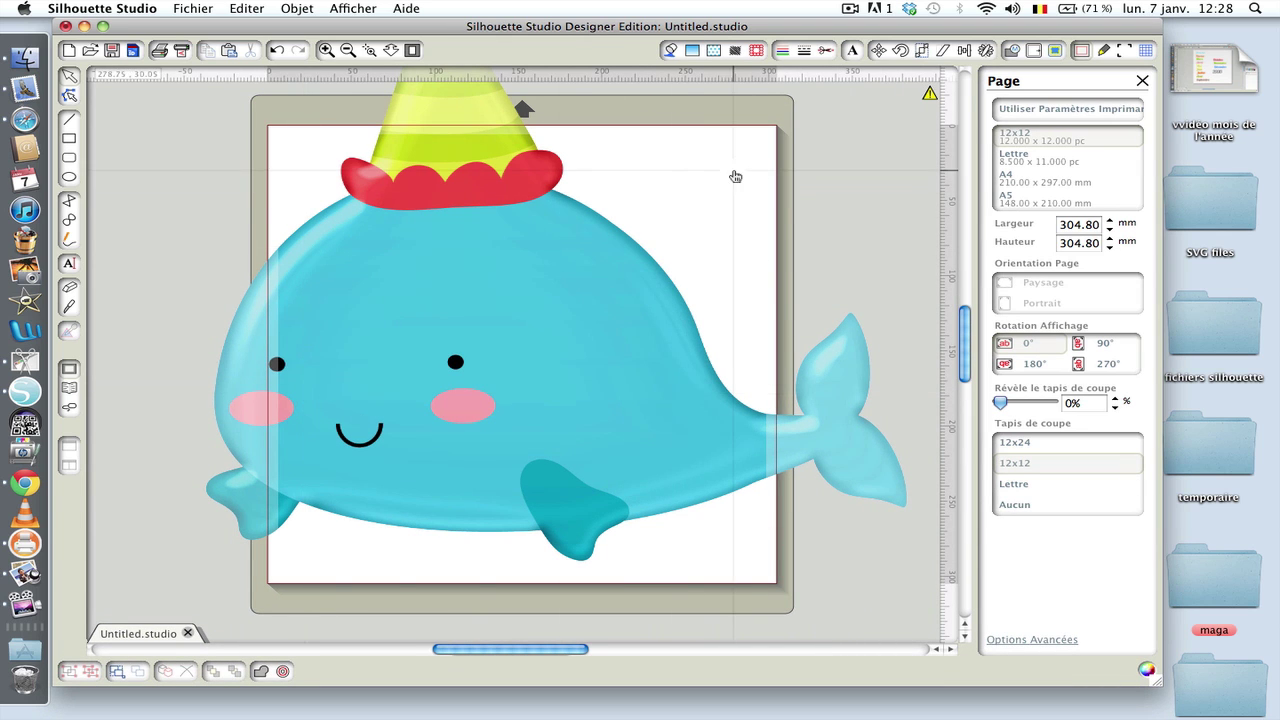
# Step: Scale the whale image to 33% and move it toward the page's upper-left area
pyautogui.moveTo(929, 94)
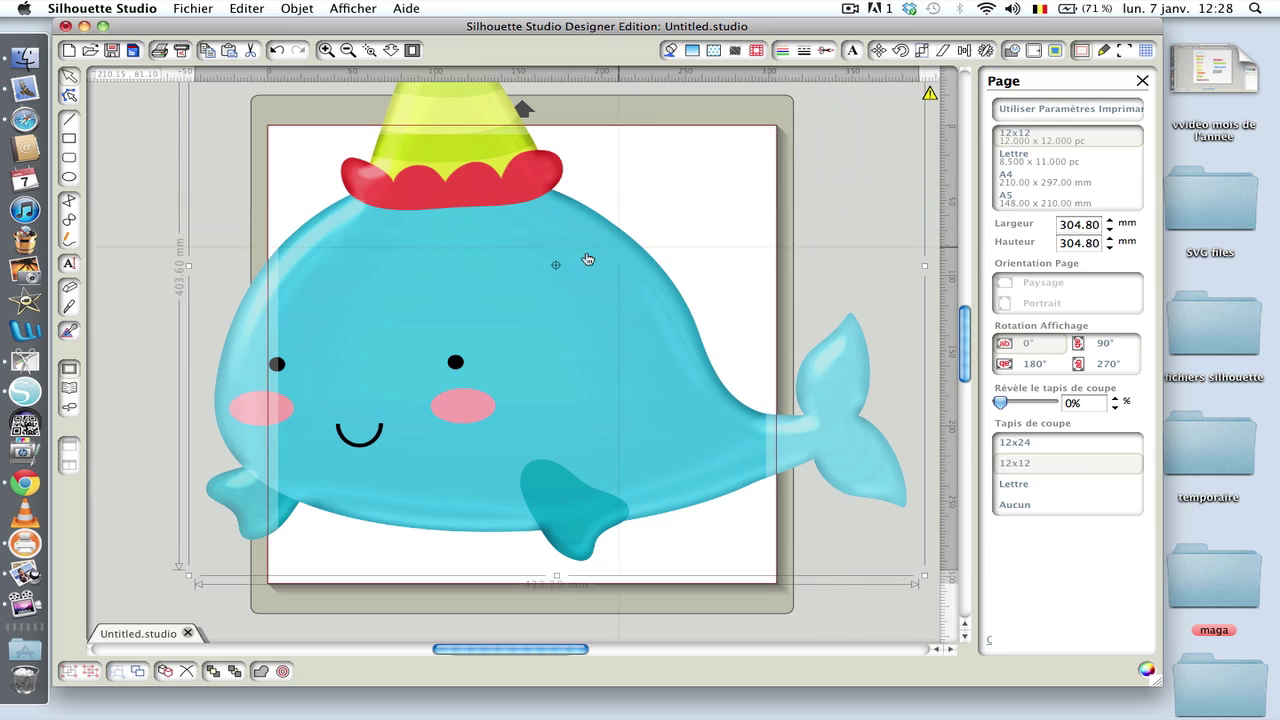
pyautogui.click(500, 251)
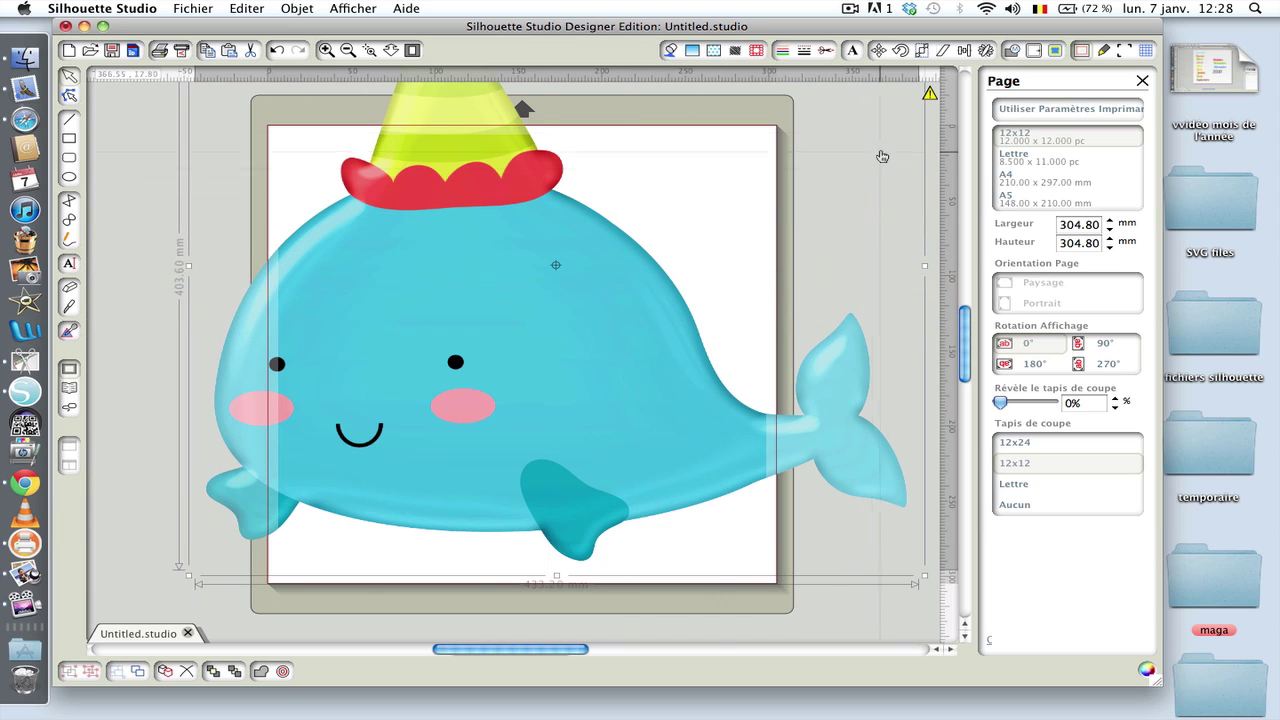
pyautogui.click(924, 51)
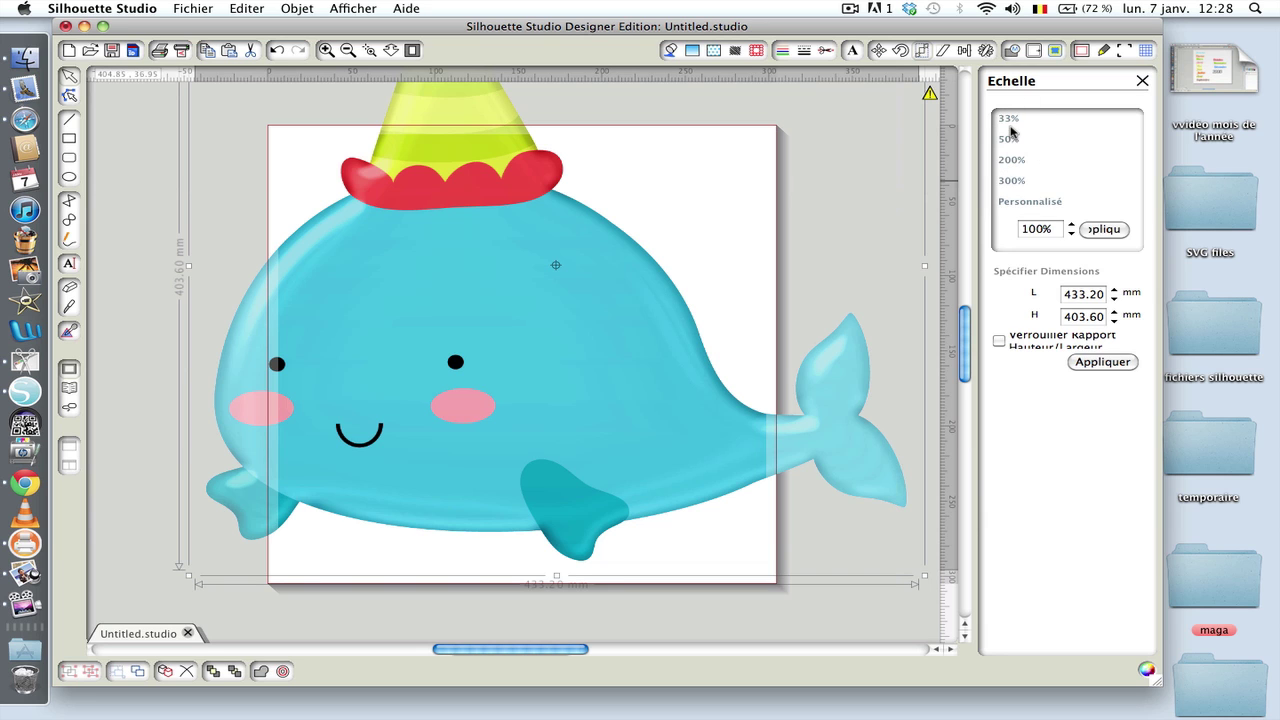
pyautogui.click(1007, 120)
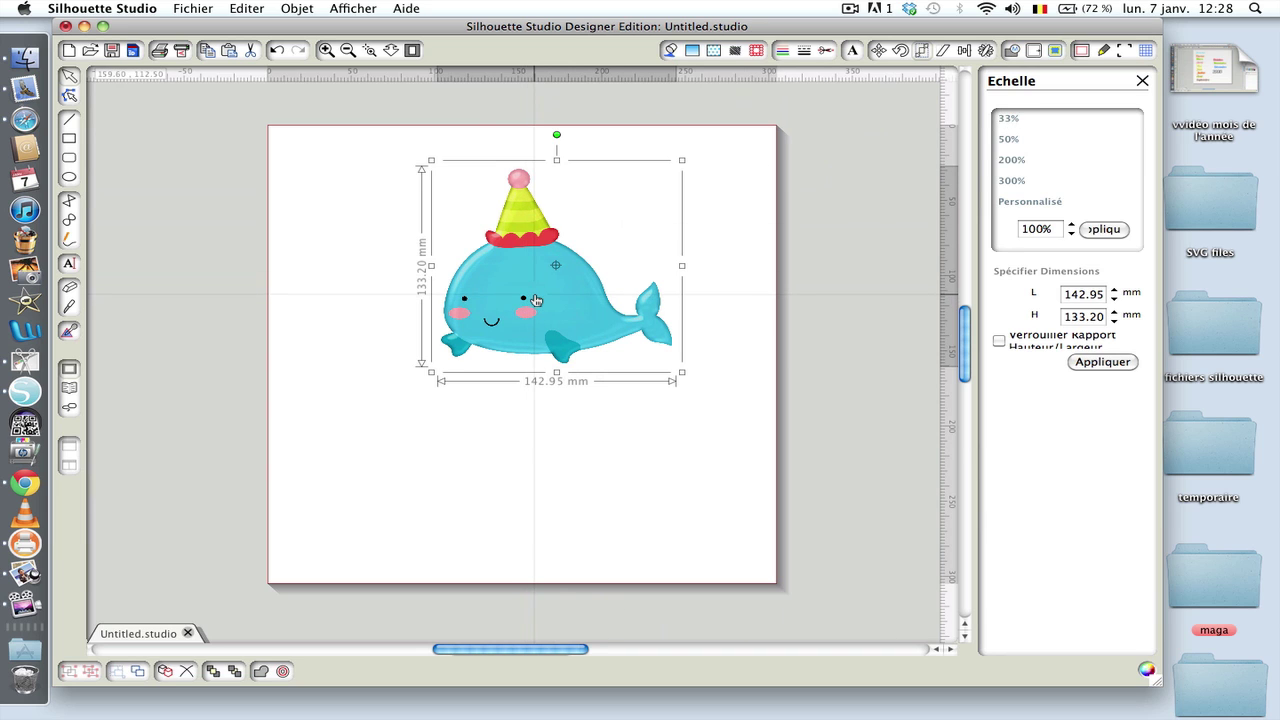
pyautogui.moveTo(536, 300); pyautogui.dragTo(404, 292)
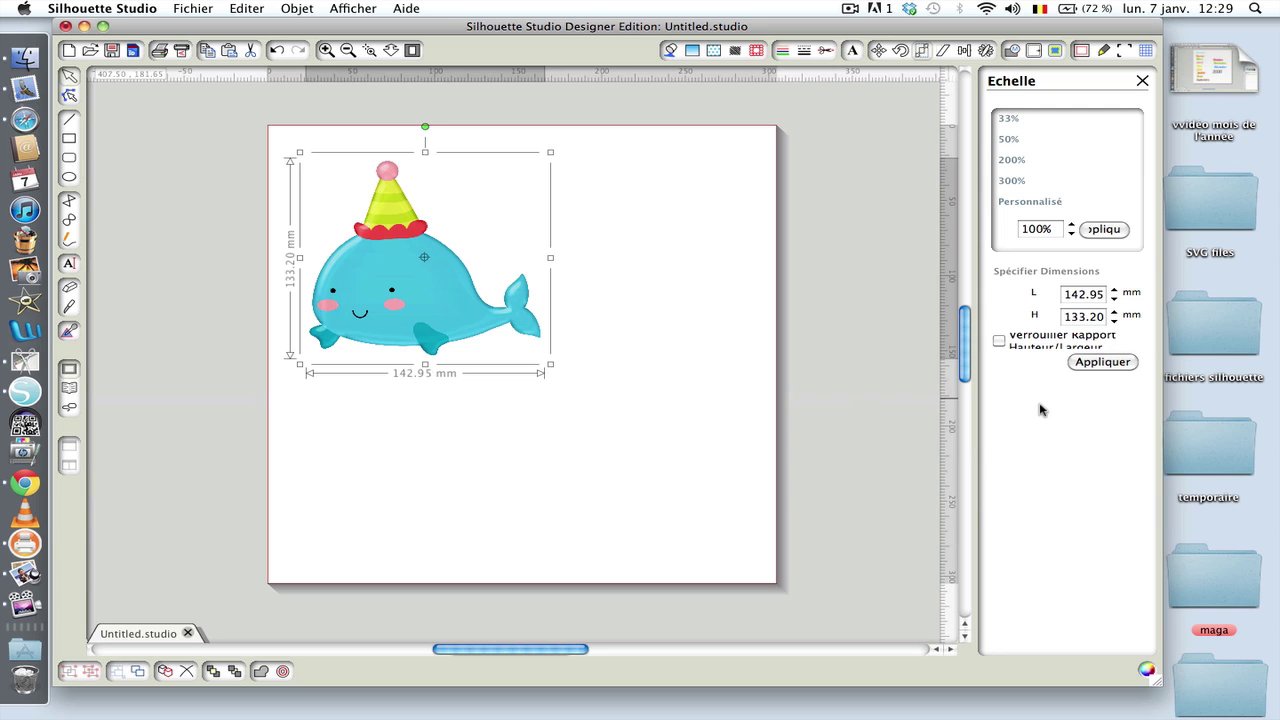
# Step: Set the whale's width to 100 mm with the height/width ratio locked, and move it closer to the page's upper-left corner
pyautogui.click(999, 341)
pyautogui.doubleClick(1105, 294)
pyautogui.write('100')
pyautogui.click(1103, 364)
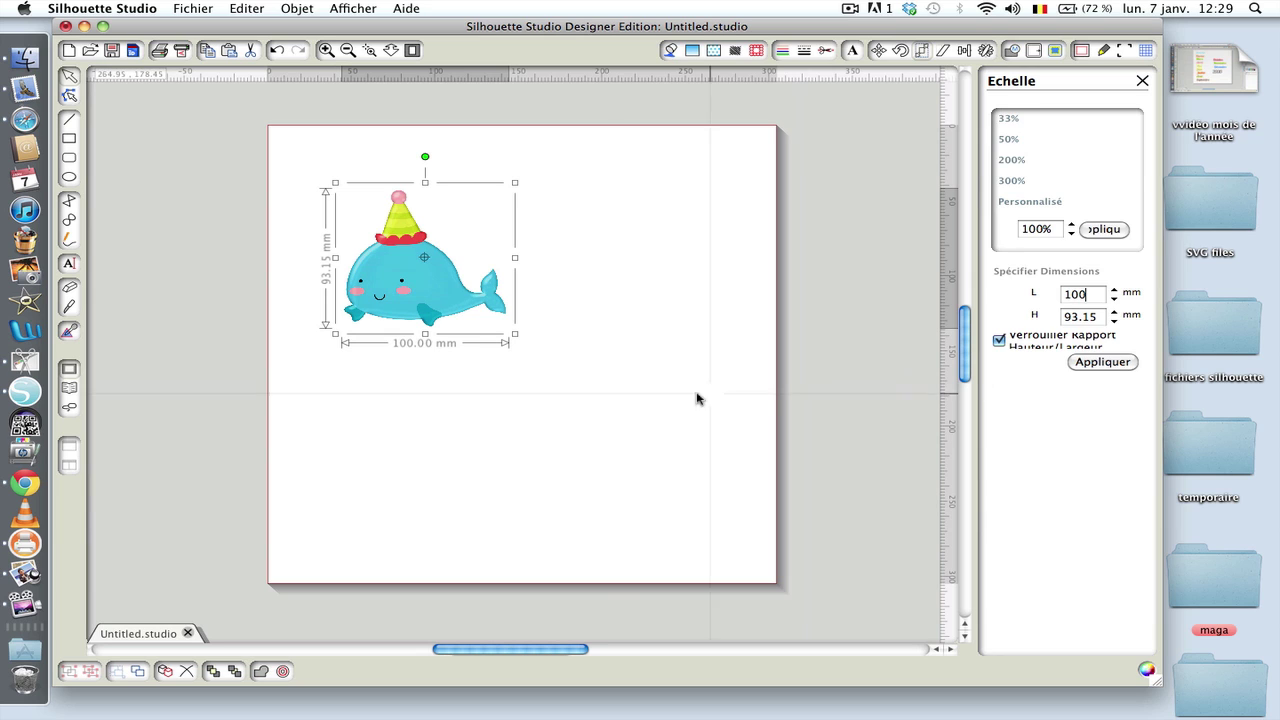
pyautogui.click(601, 360)
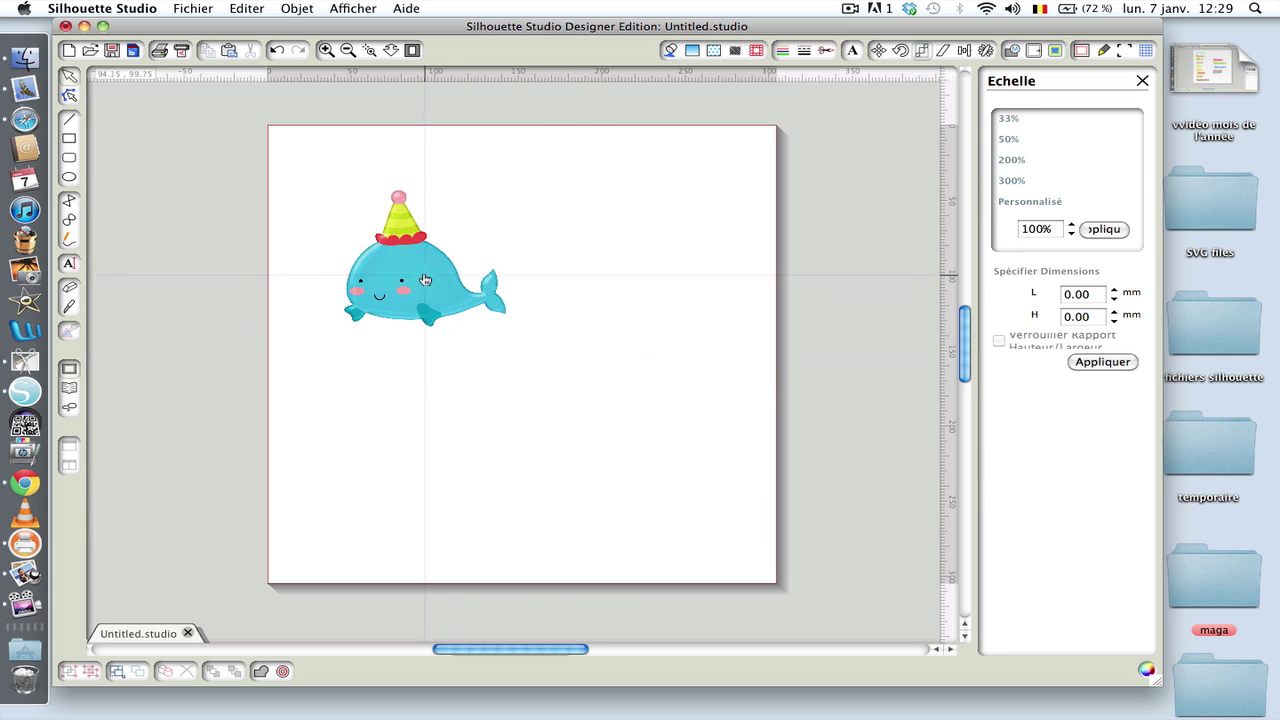
pyautogui.moveTo(414, 275); pyautogui.dragTo(368, 241)
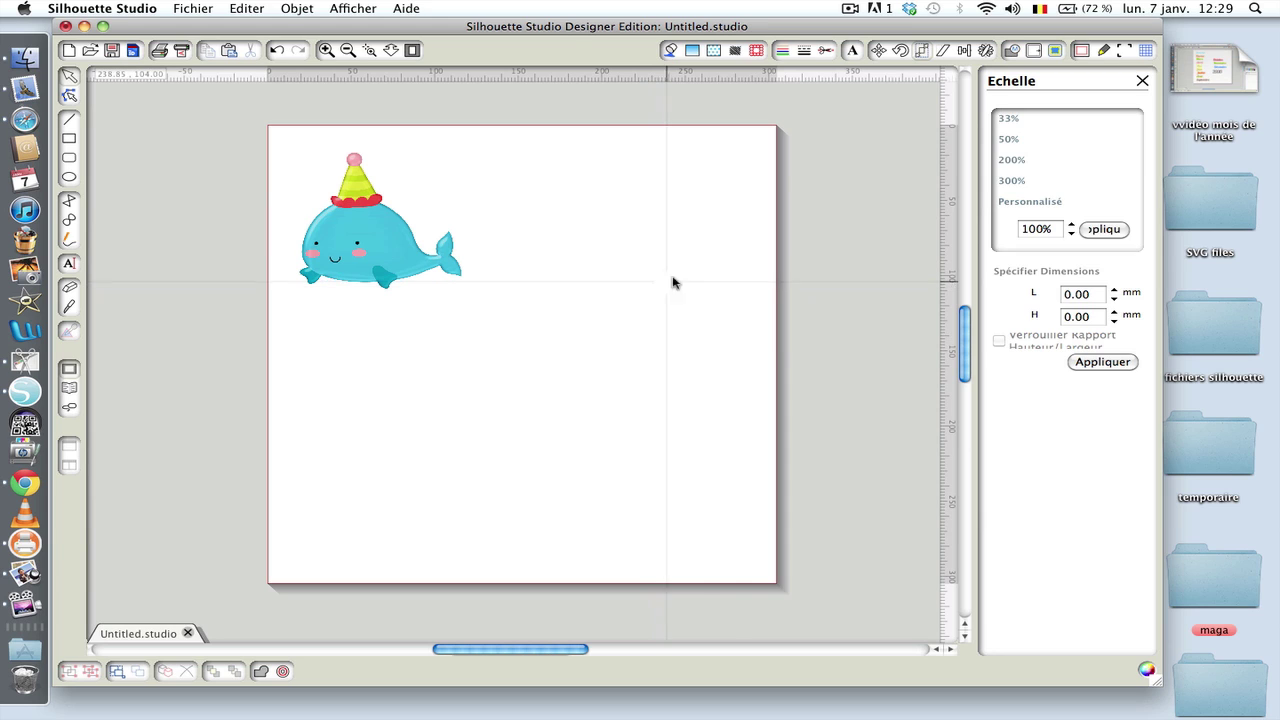
# Step: Set the page size to A4 and move the whale down toward the horizontal centre of the page
pyautogui.click(1080, 50)
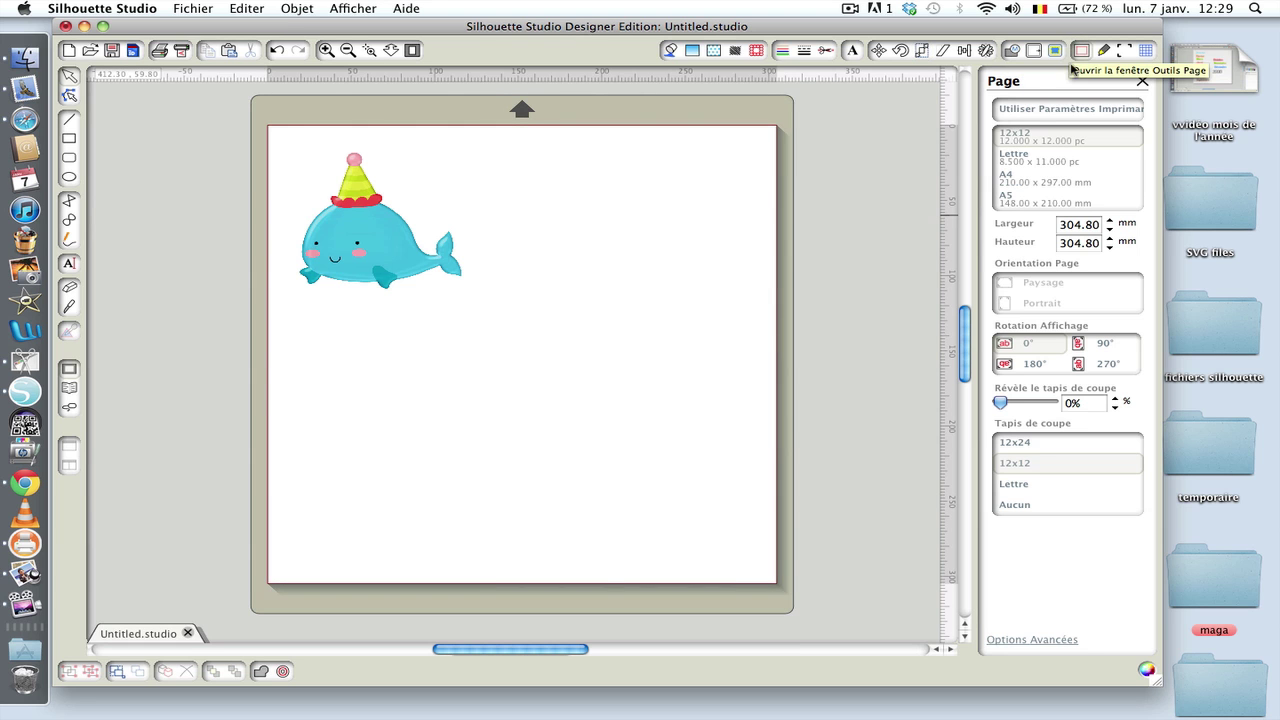
pyautogui.click(1007, 181)
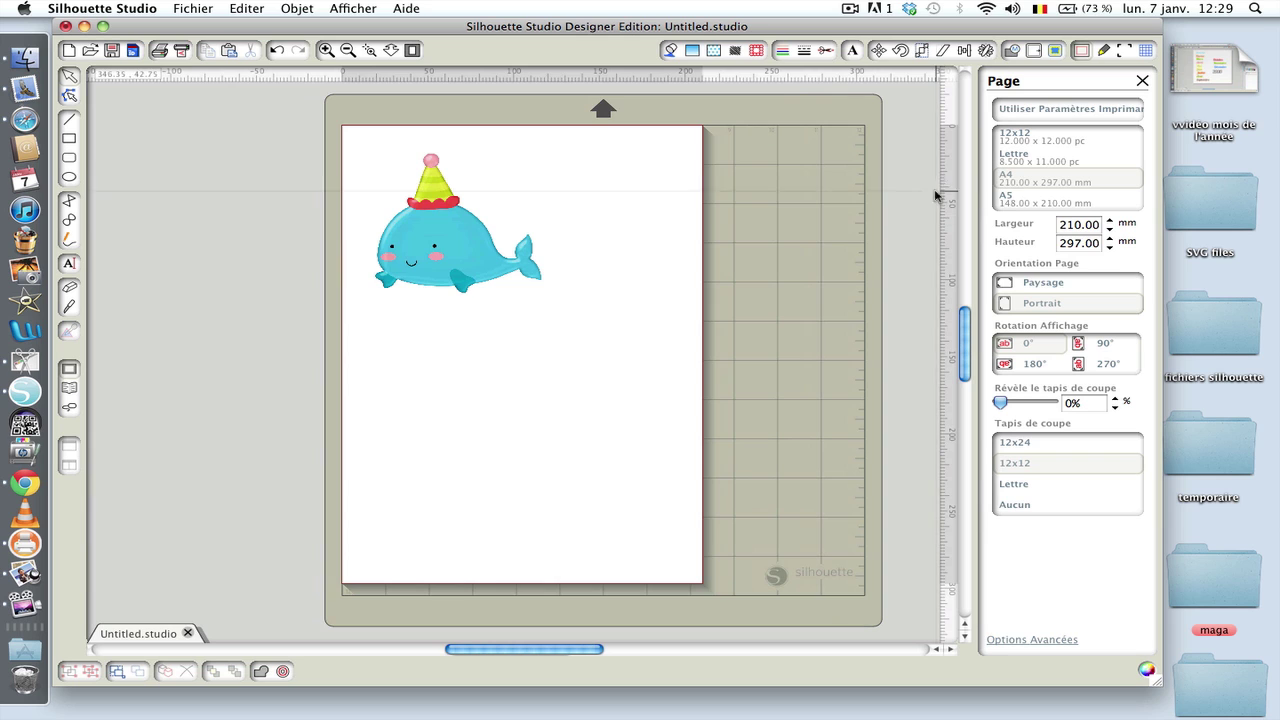
pyautogui.click(457, 239)
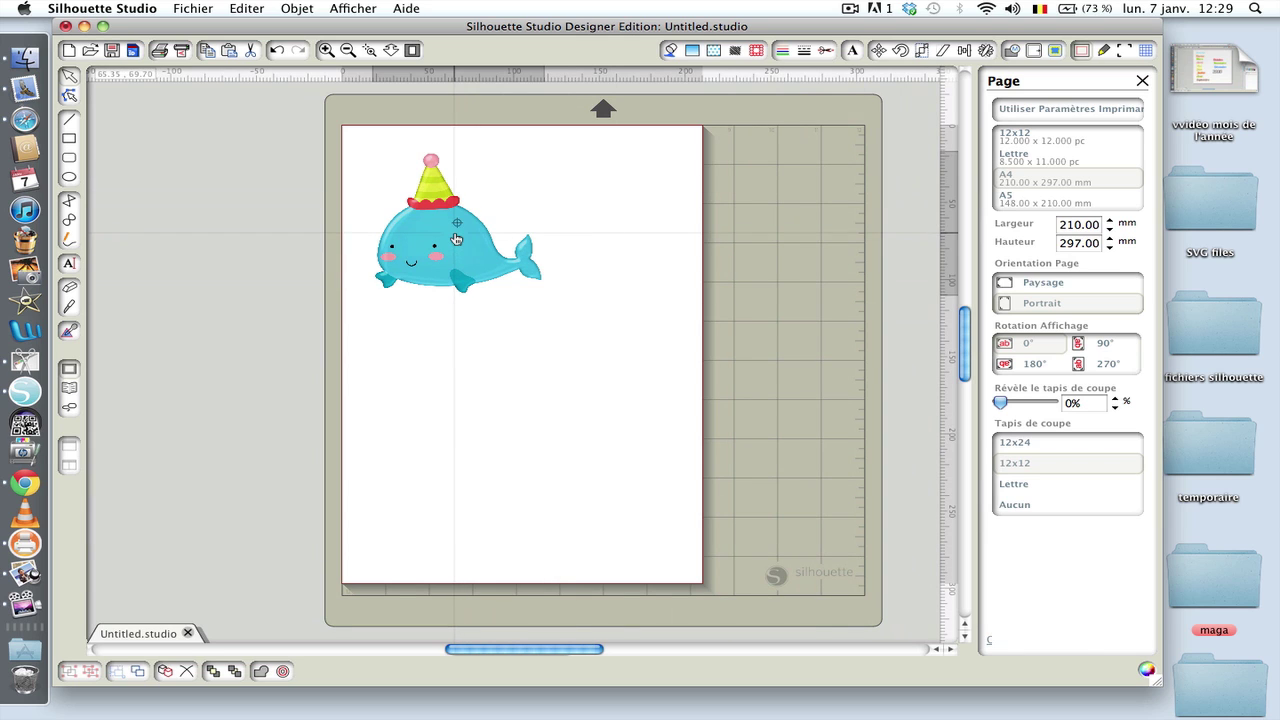
pyautogui.moveTo(456, 238); pyautogui.dragTo(517, 265)
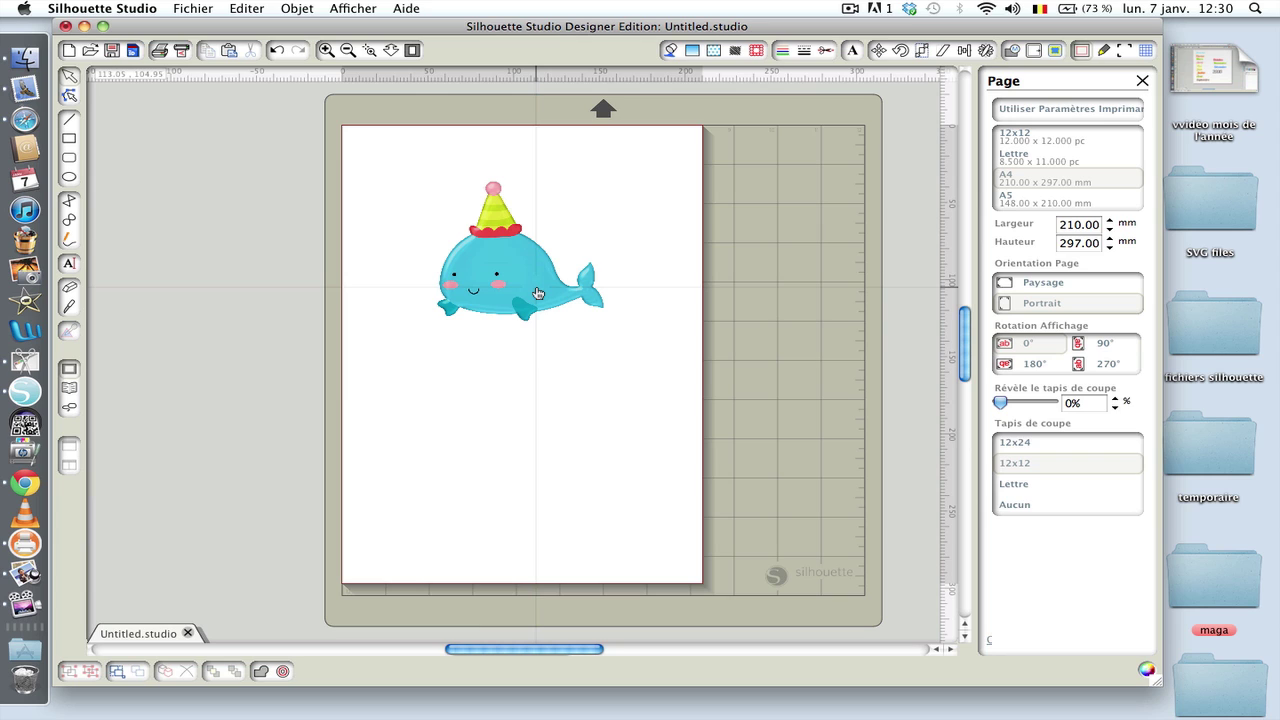
# Step: Show the registration marks on the page and check the whale image's cut style
pyautogui.click(1121, 51)
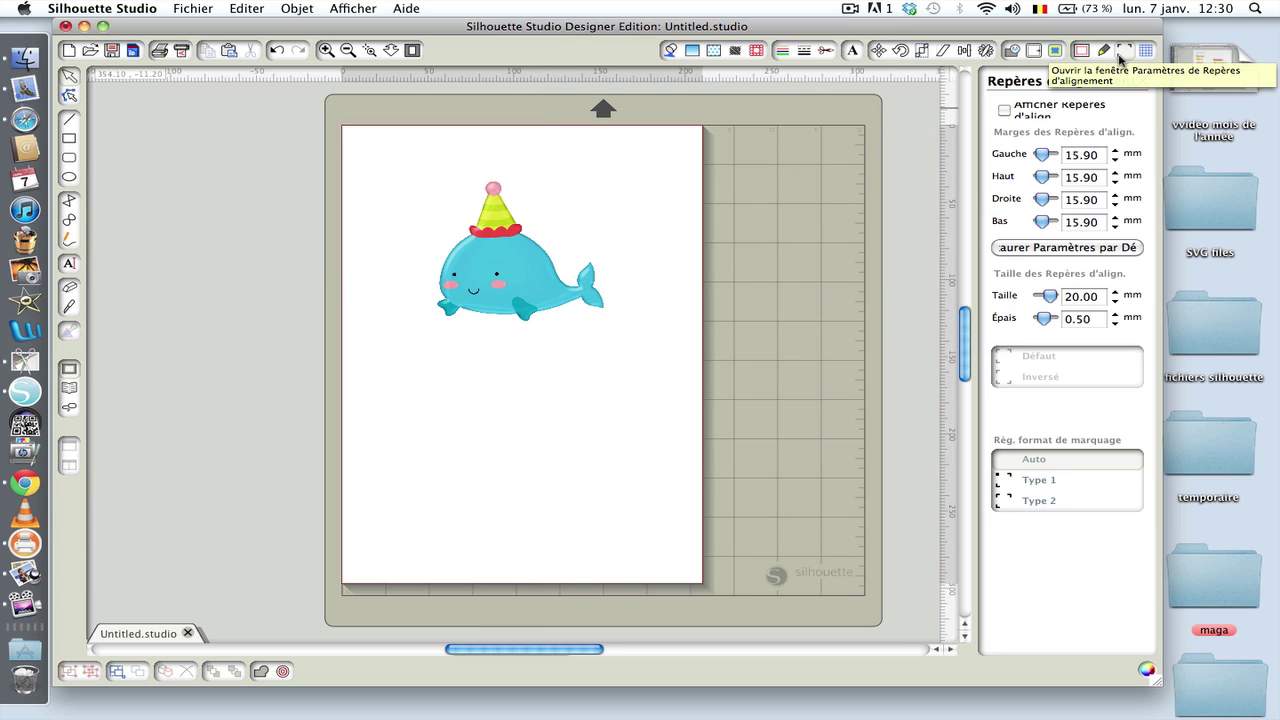
pyautogui.click(1004, 111)
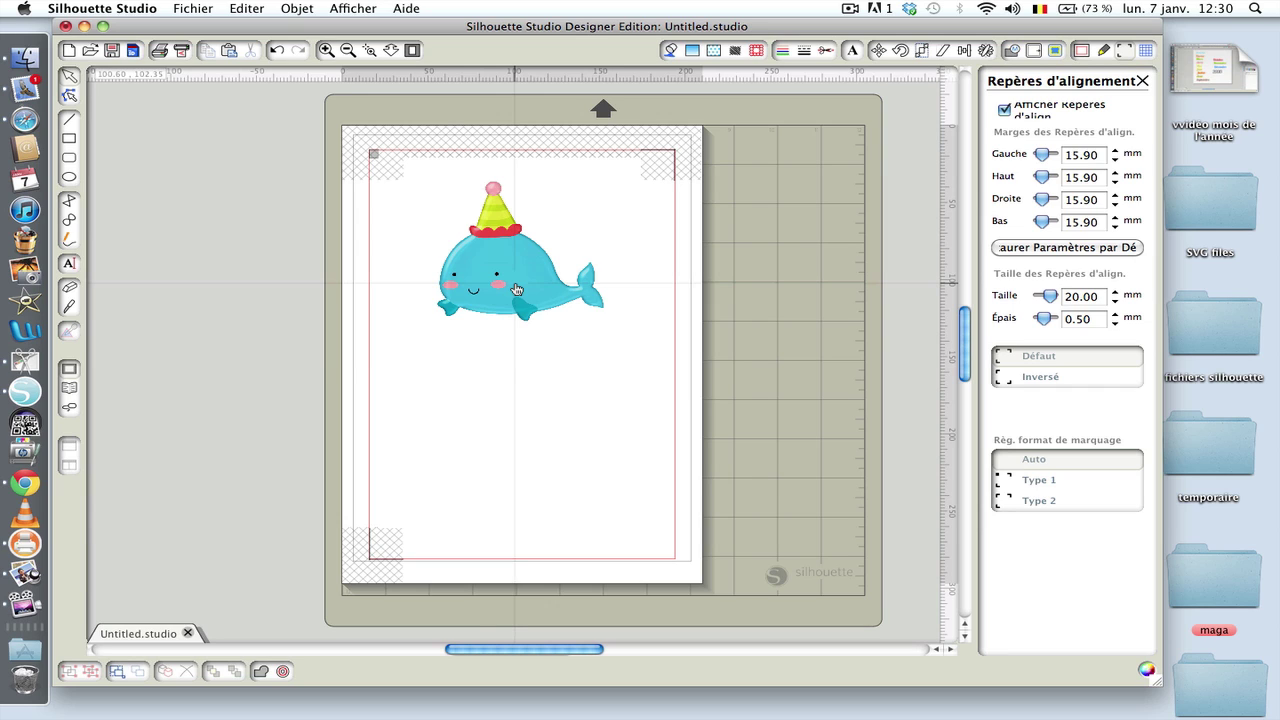
pyautogui.click(503, 236)
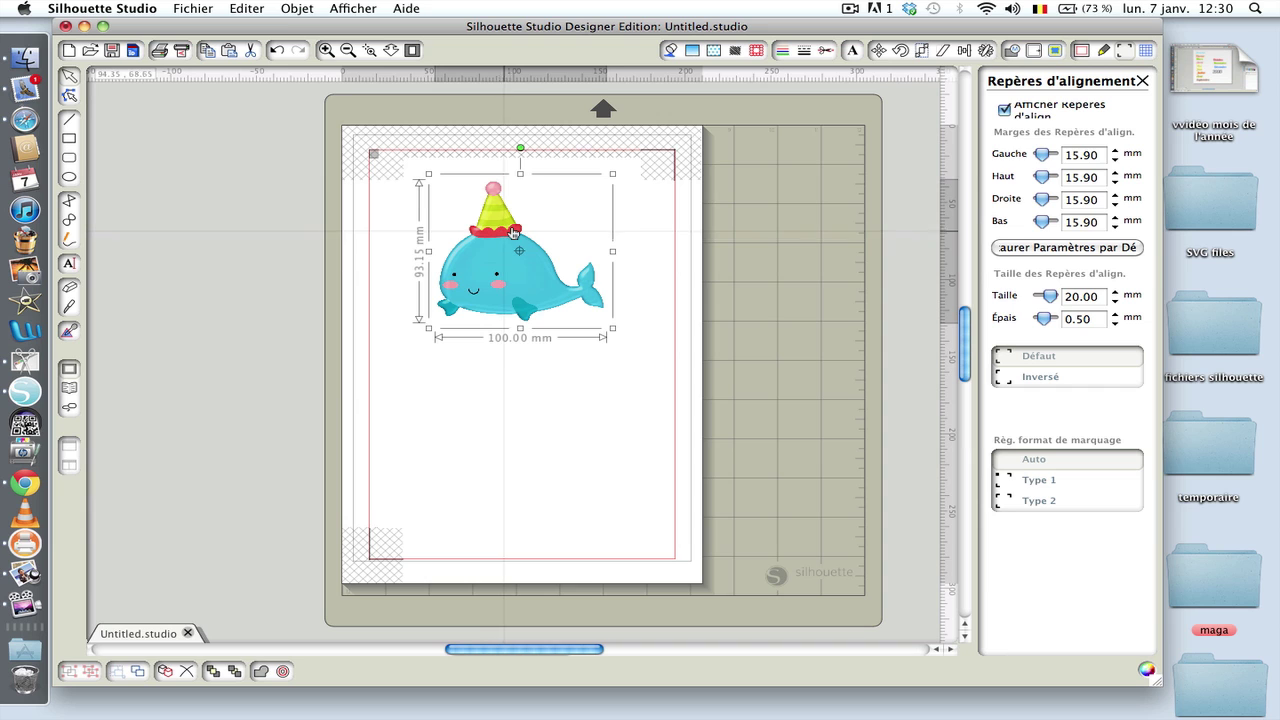
pyautogui.click(826, 52)
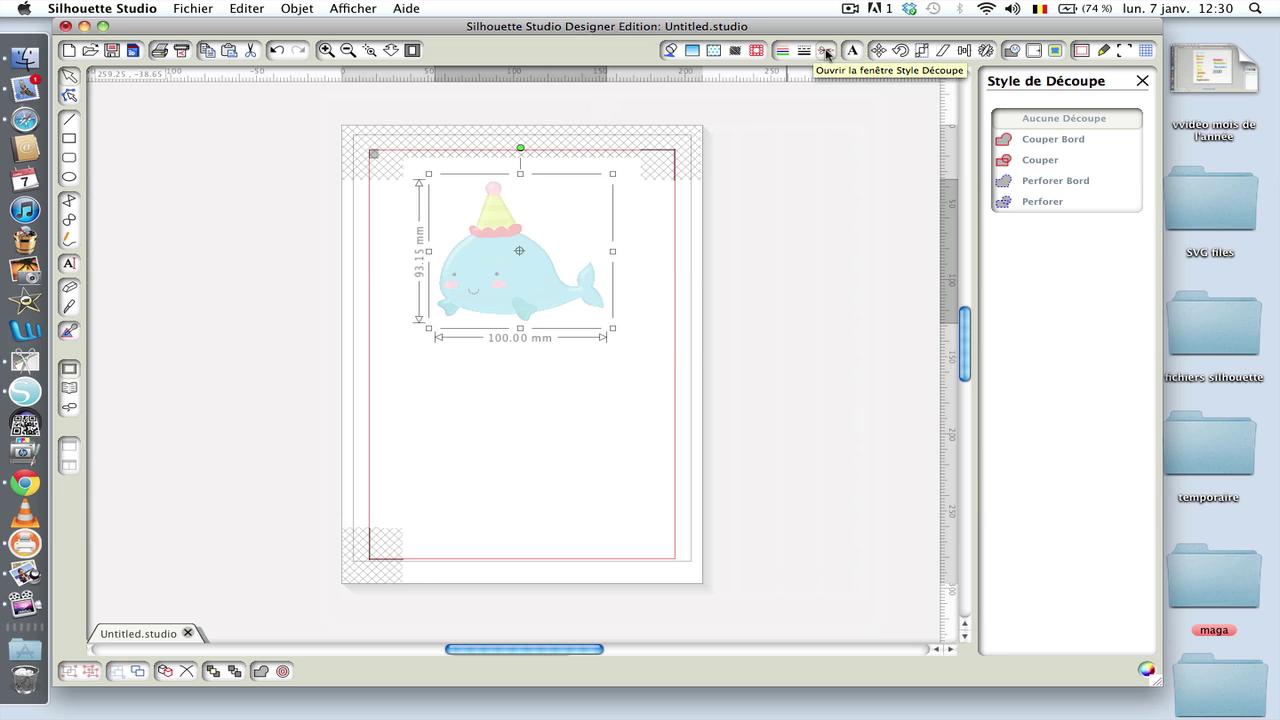
pyautogui.click(1081, 52)
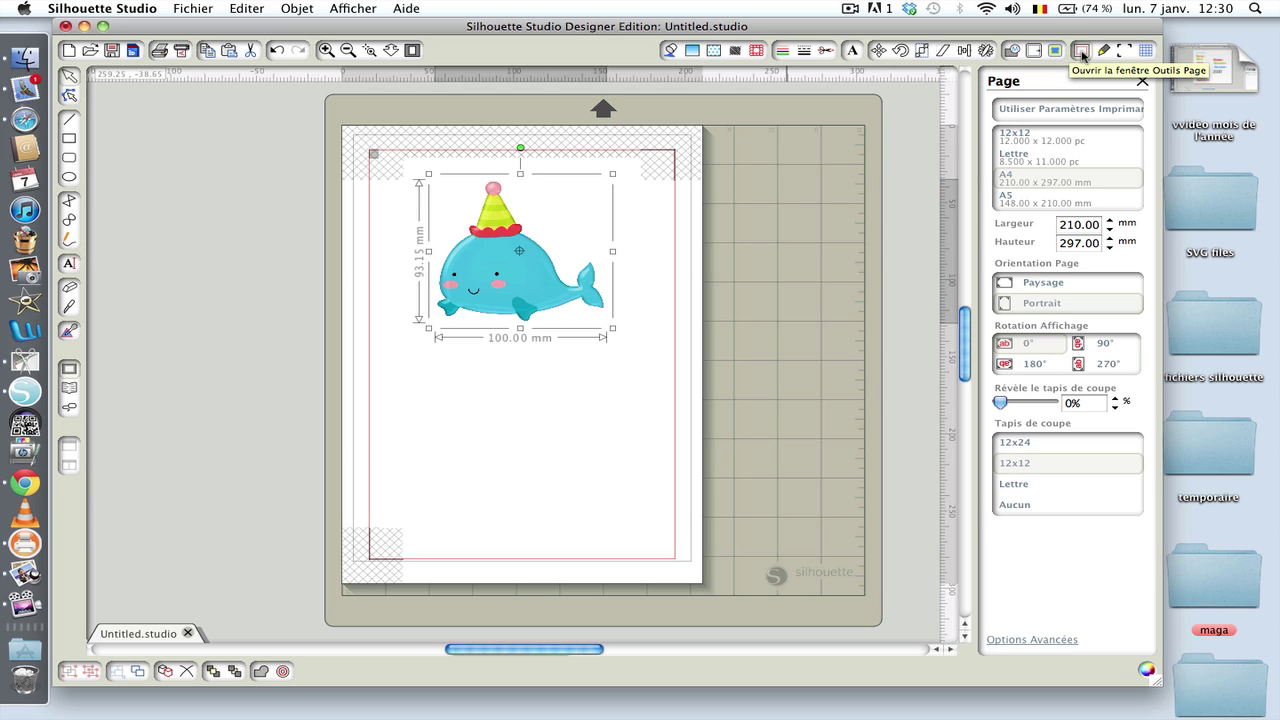
# Step: Select a trace area about 121 mm by 117 mm around the whale
pyautogui.click(1055, 52)
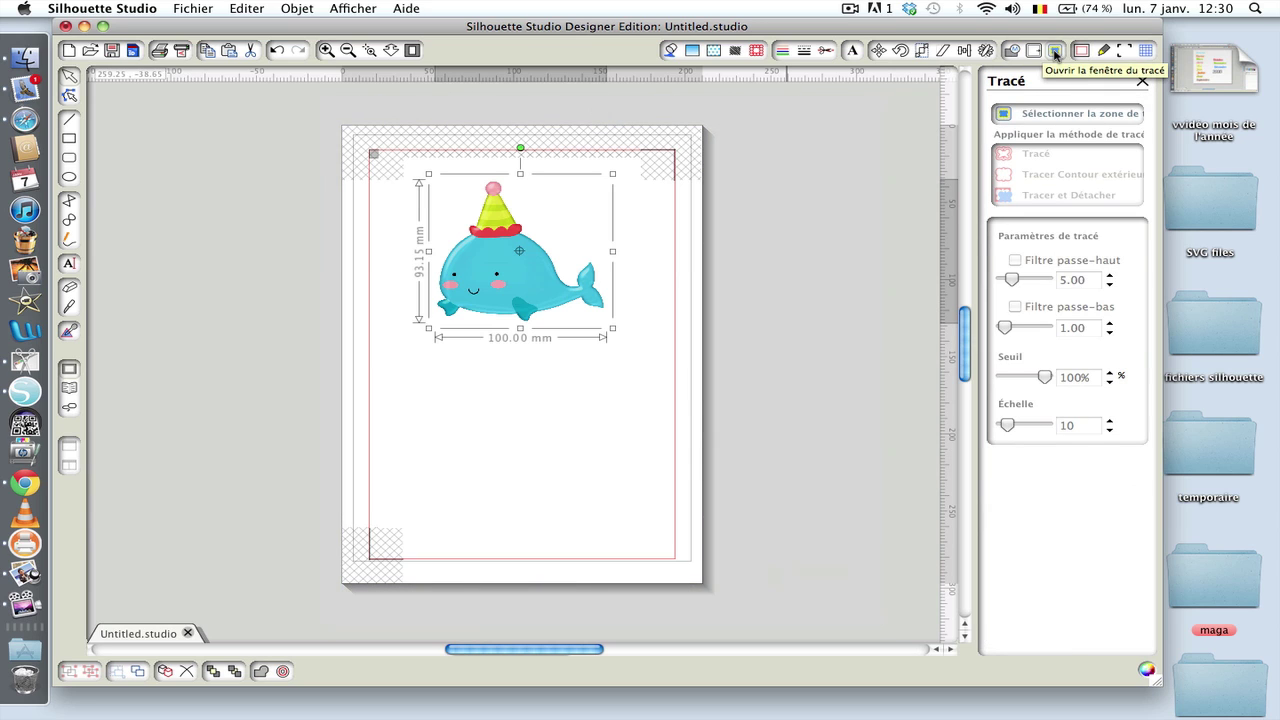
pyautogui.click(1005, 116)
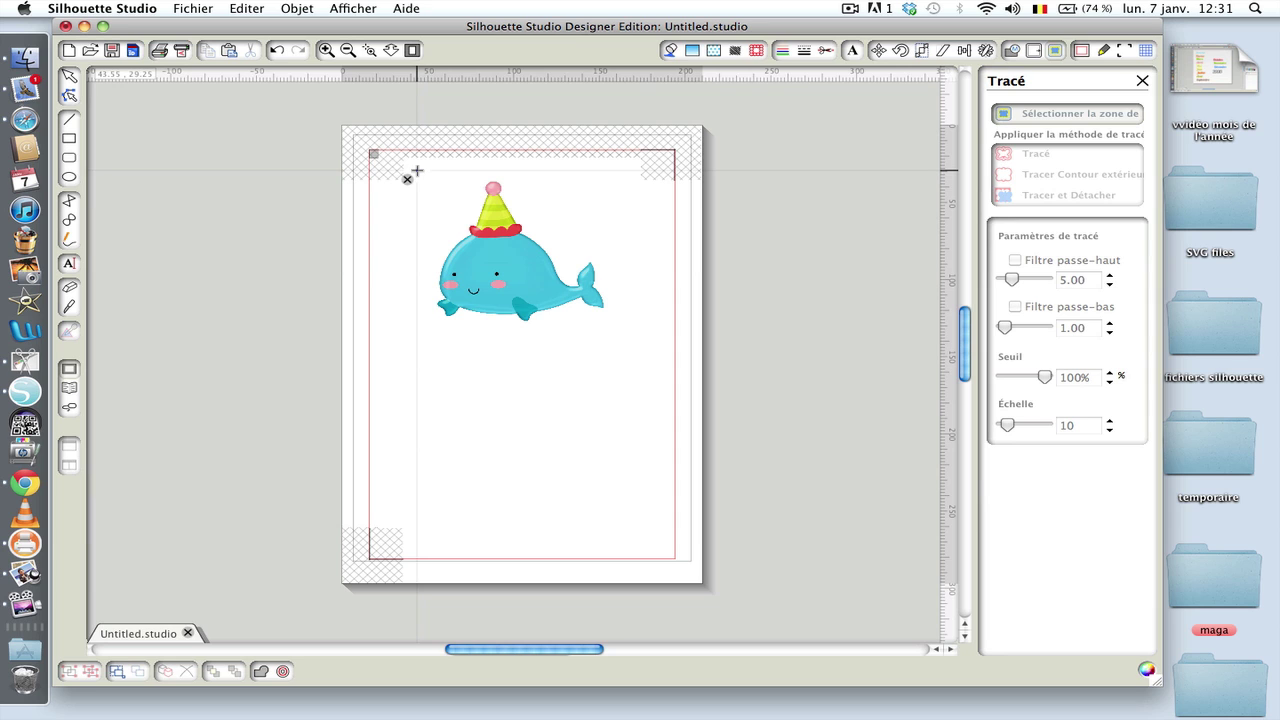
pyautogui.moveTo(416, 171)
pyautogui.mouseDown()
pyautogui.moveTo(563, 177)
pyautogui.moveTo(634, 243)
pyautogui.moveTo(648, 330)
pyautogui.moveTo(625, 352)
pyautogui.mouseUp()
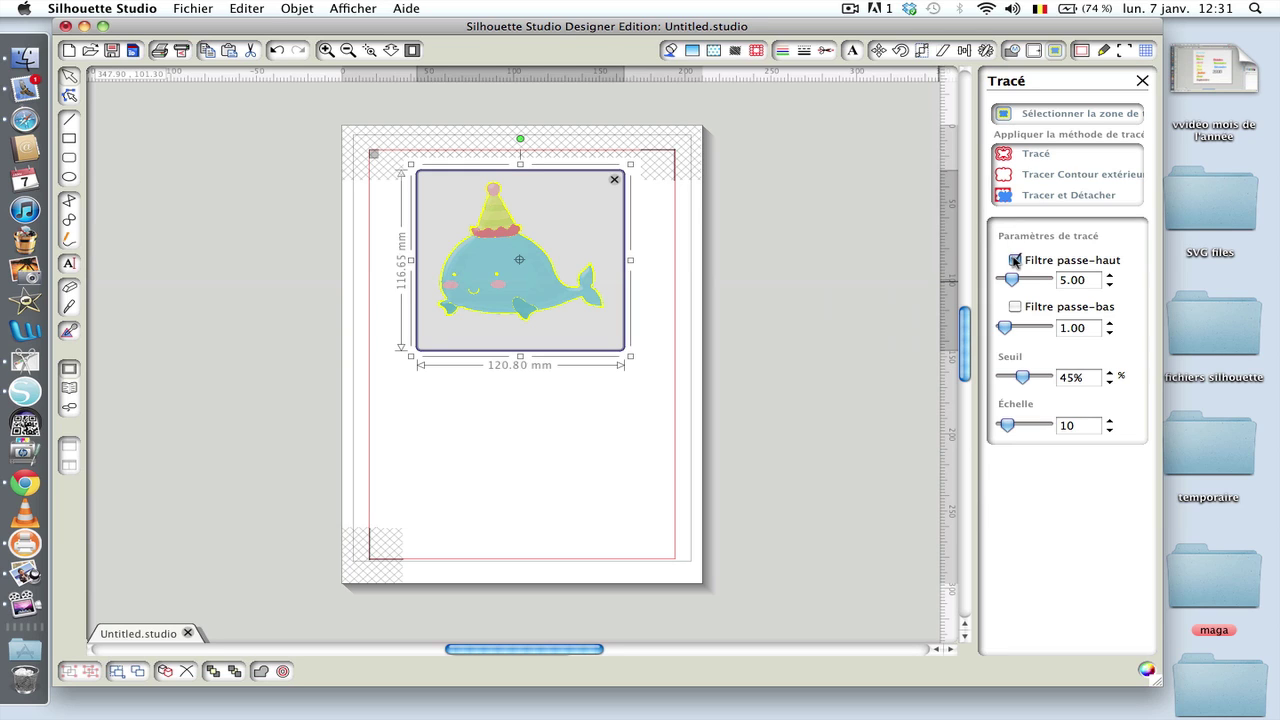
# Step: Trace the whale's outer contour with the high-pass filter off and the threshold at 100%
pyautogui.click(1015, 261)
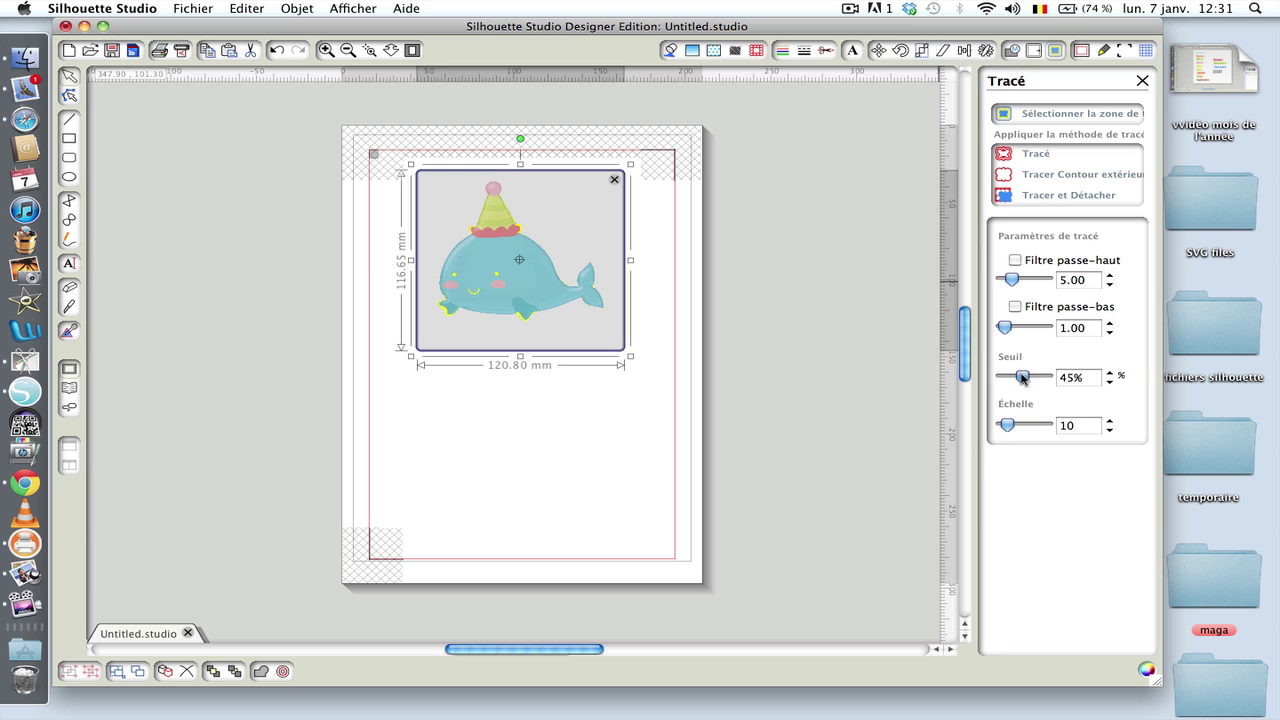
pyautogui.moveTo(1021, 377); pyautogui.dragTo(1048, 377)
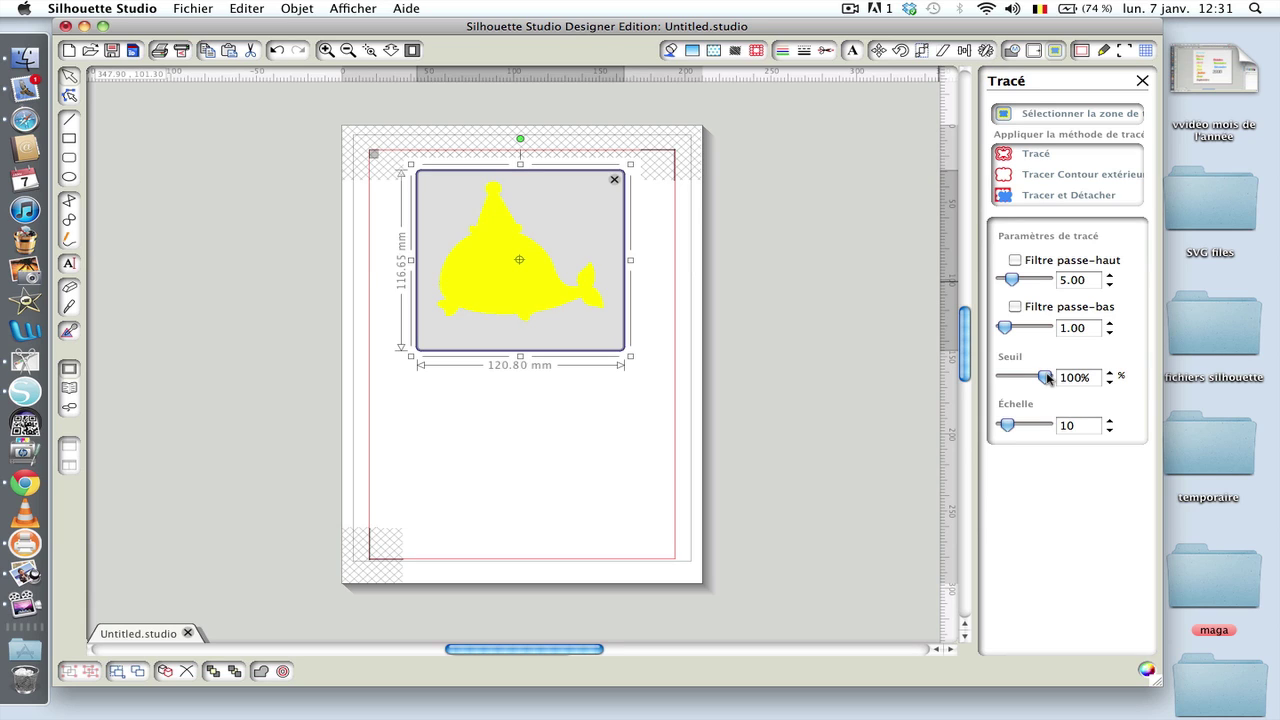
pyautogui.click(1070, 176)
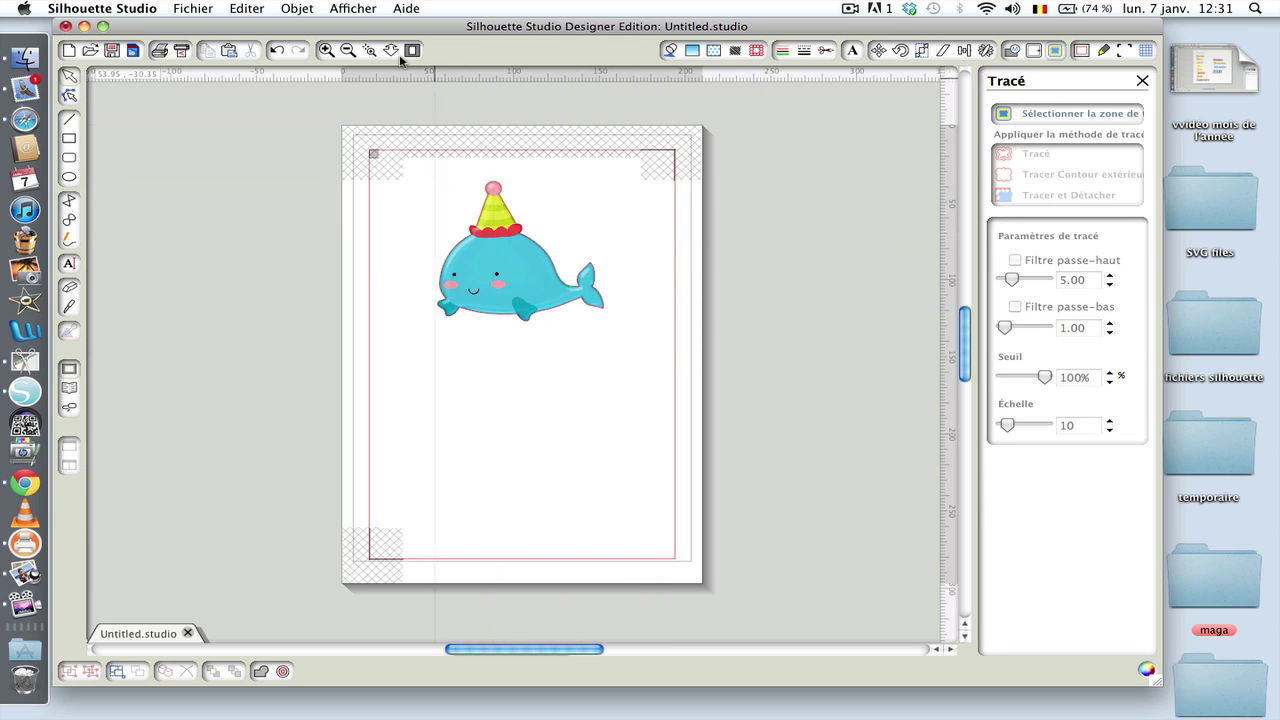
# Step: Examine the traced outline around the whale up close and in the cut style view, and return to the page settings
pyautogui.click(325, 50)
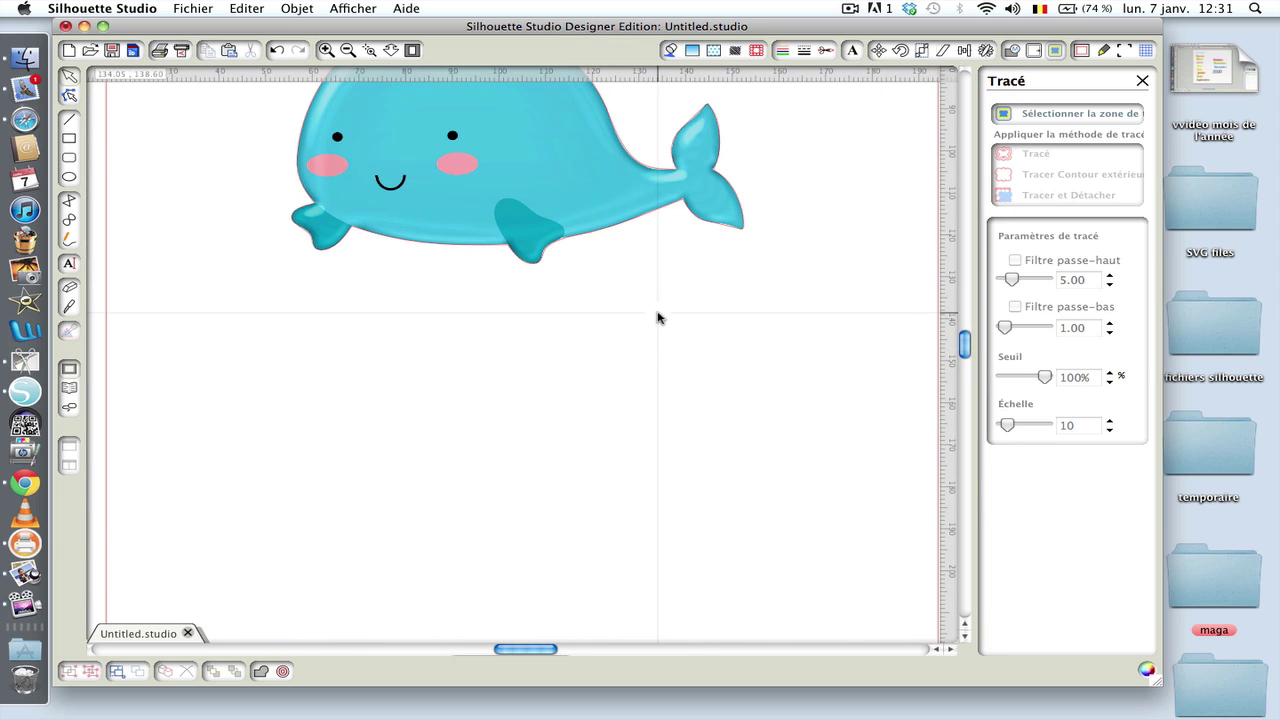
pyautogui.scroll(5, 658, 318)
pyautogui.scroll(3, 659, 317)
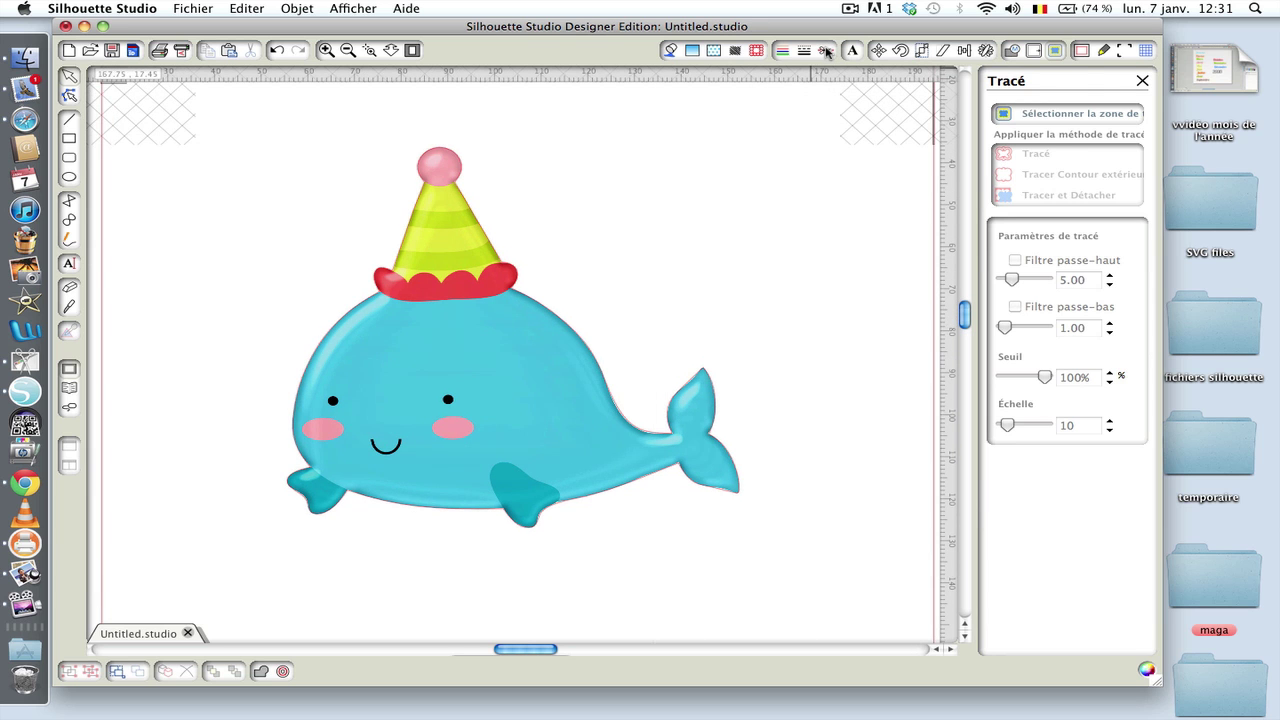
pyautogui.click(826, 52)
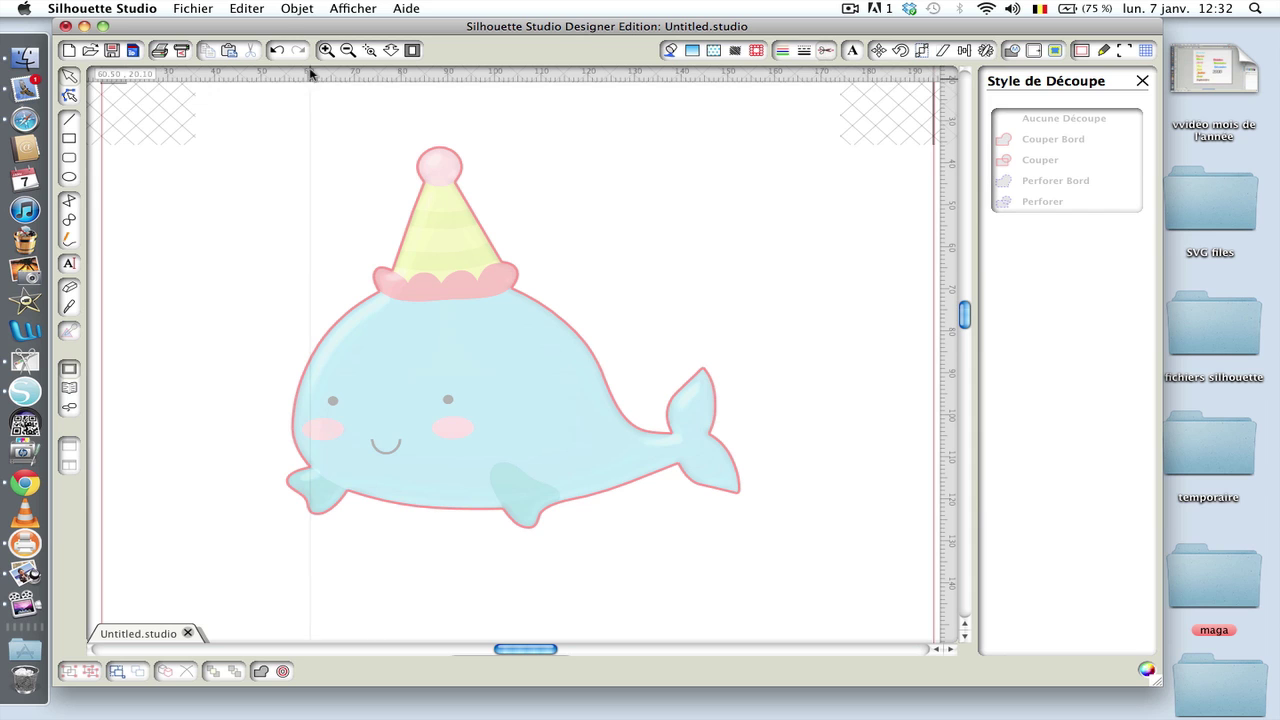
pyautogui.click(347, 50)
pyautogui.click(347, 50)
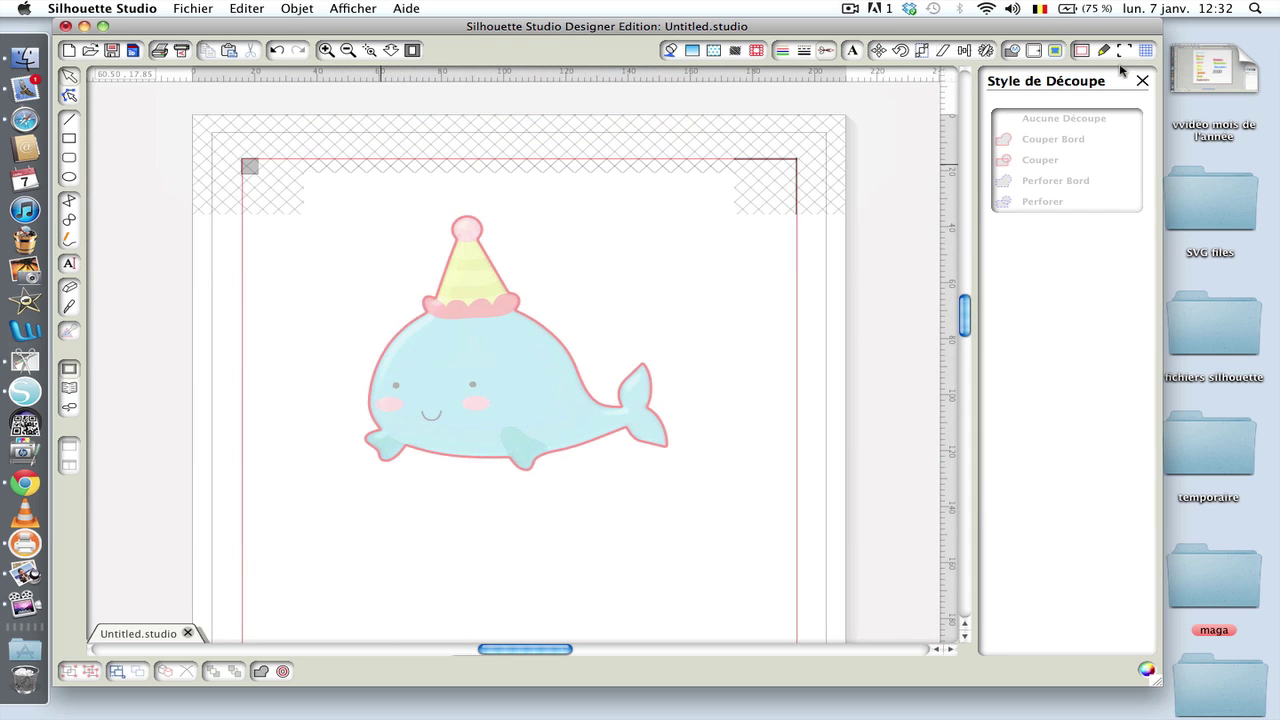
pyautogui.click(1081, 54)
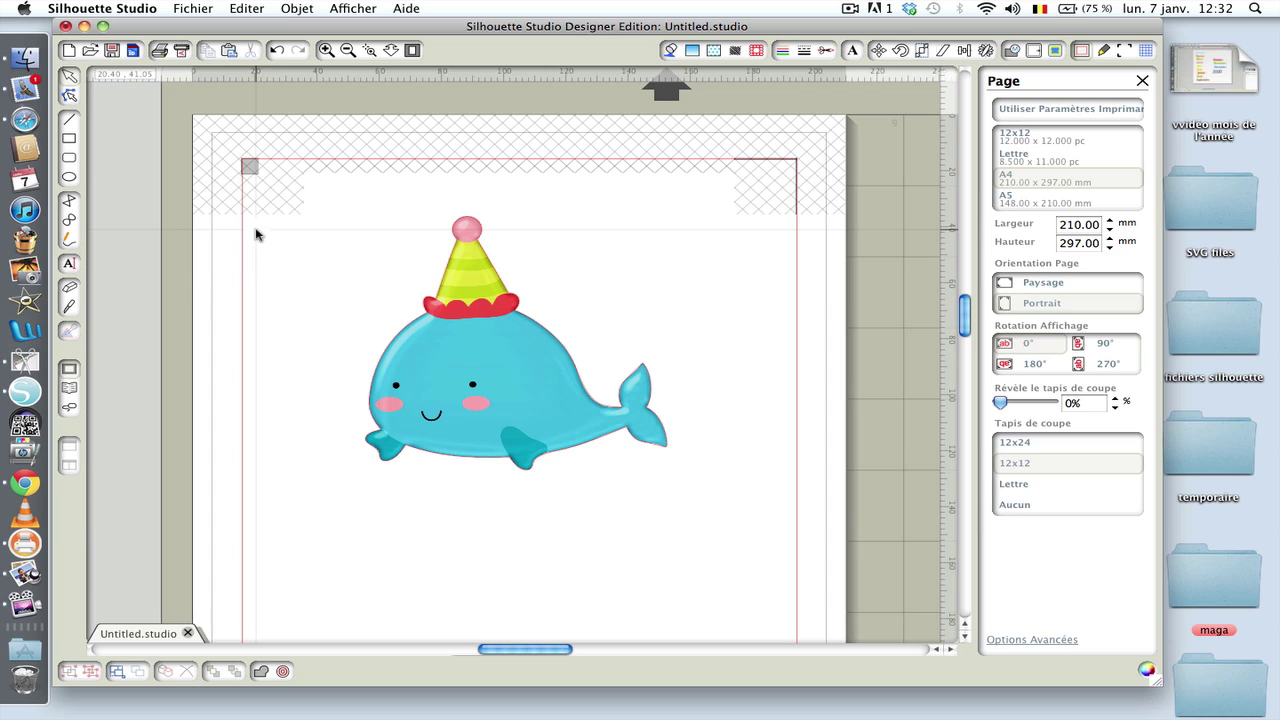
pyautogui.click(849, 10)
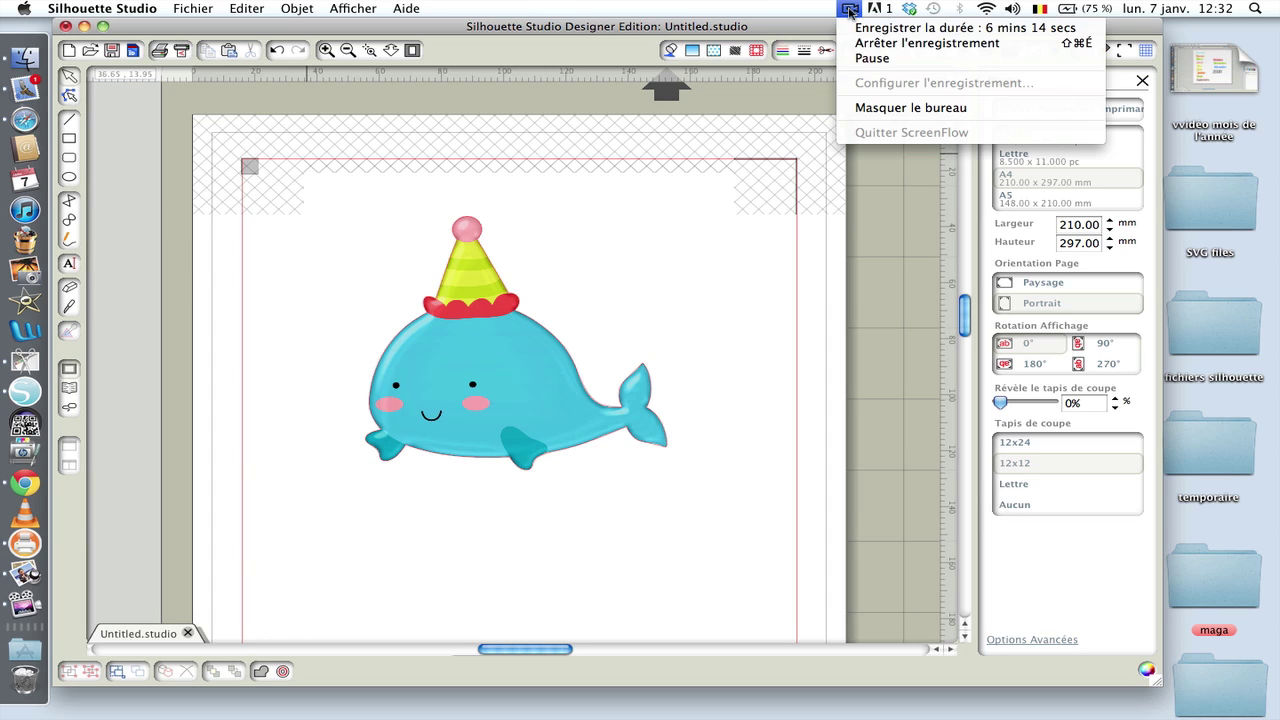